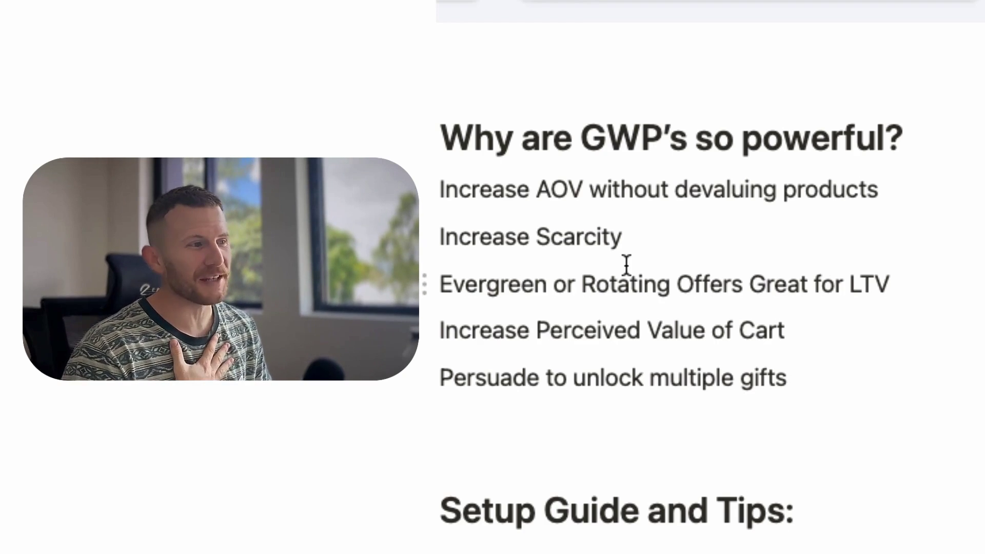
Switch to Chrome and examine the free gift offer and reward progress bar in the demo store's cart.
scroll(626, 265, "down", 1)
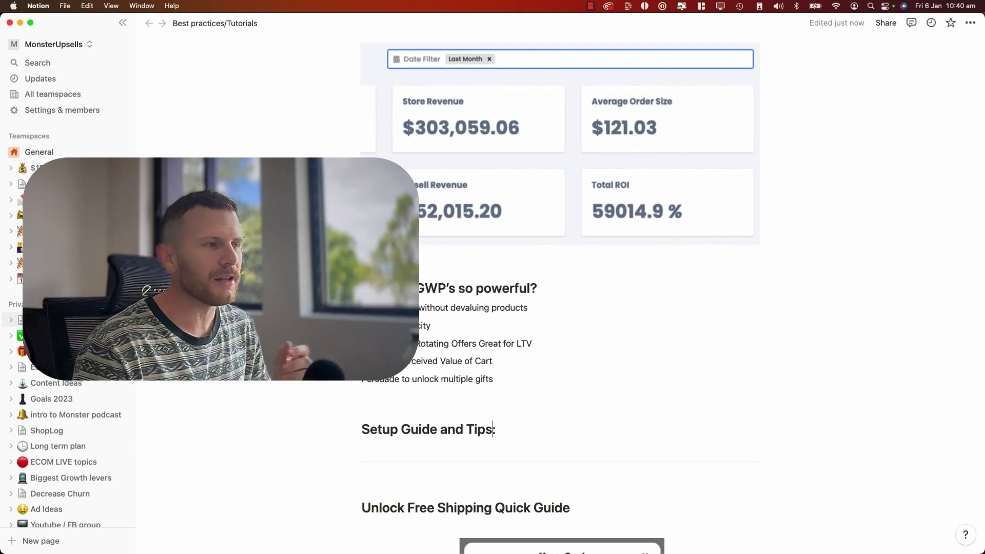
key("super+Tab")
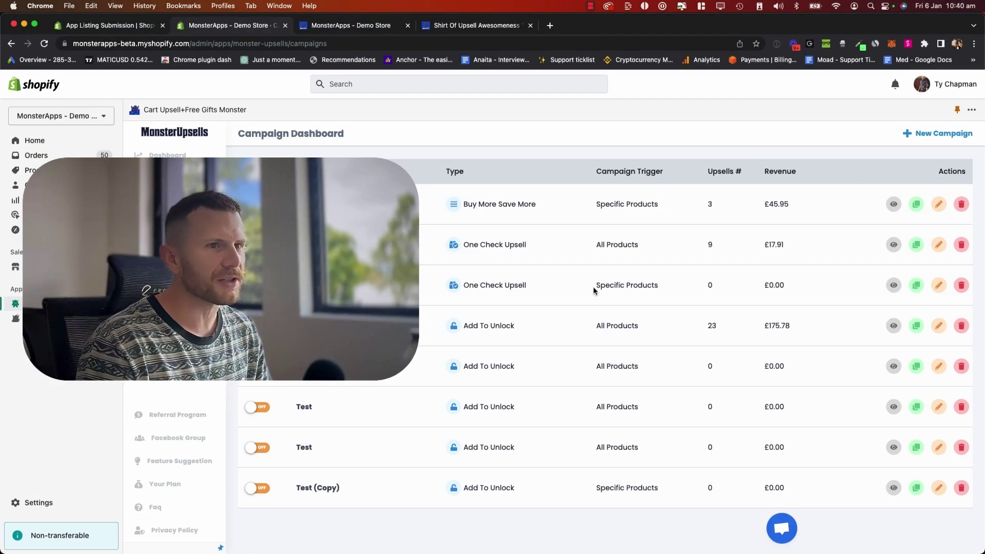
left_click(479, 28)
left_click(894, 266)
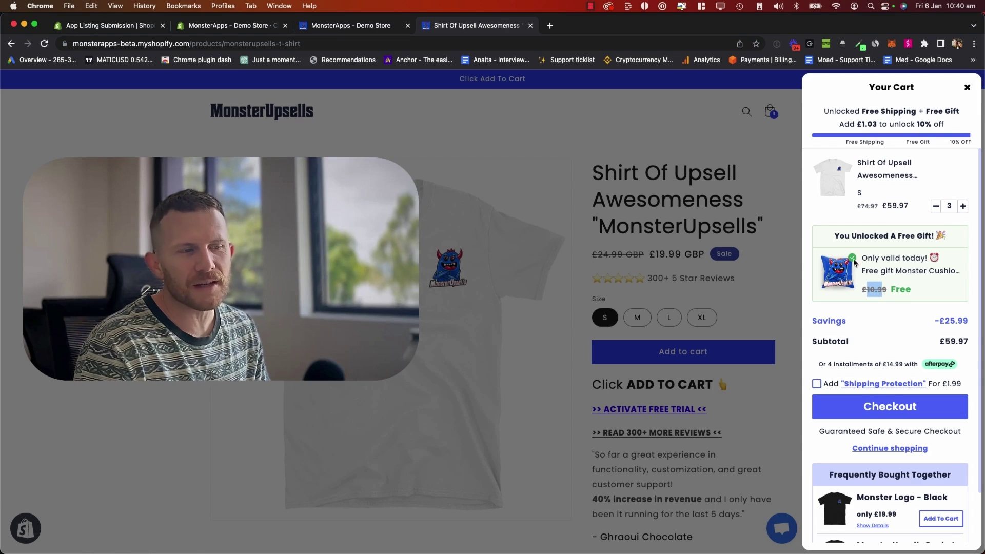
left_click_drag(864, 289, 892, 289)
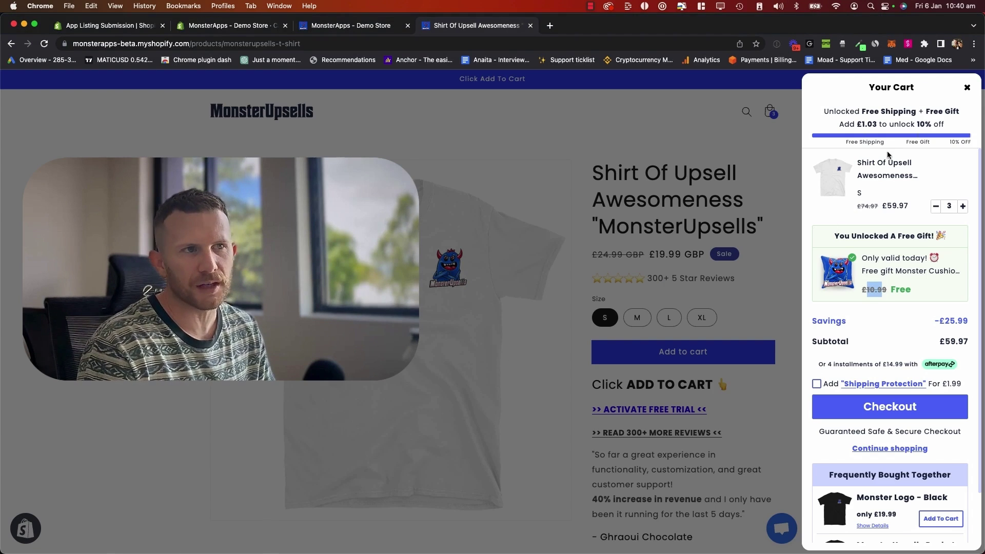
left_click(860, 149)
left_click_drag(951, 143, 956, 143)
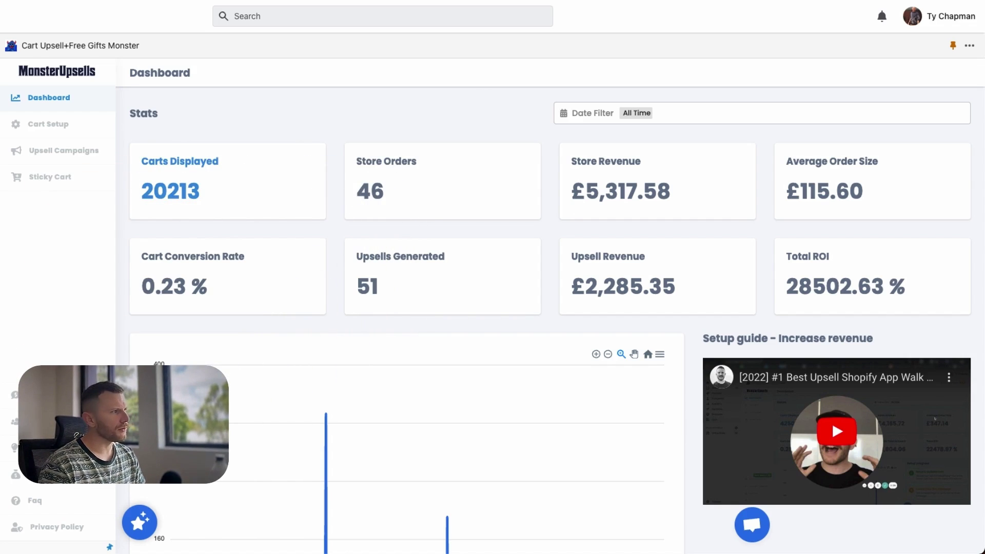
Open the Cart Setup settings and look through the cart customisation options.
left_click(57, 128)
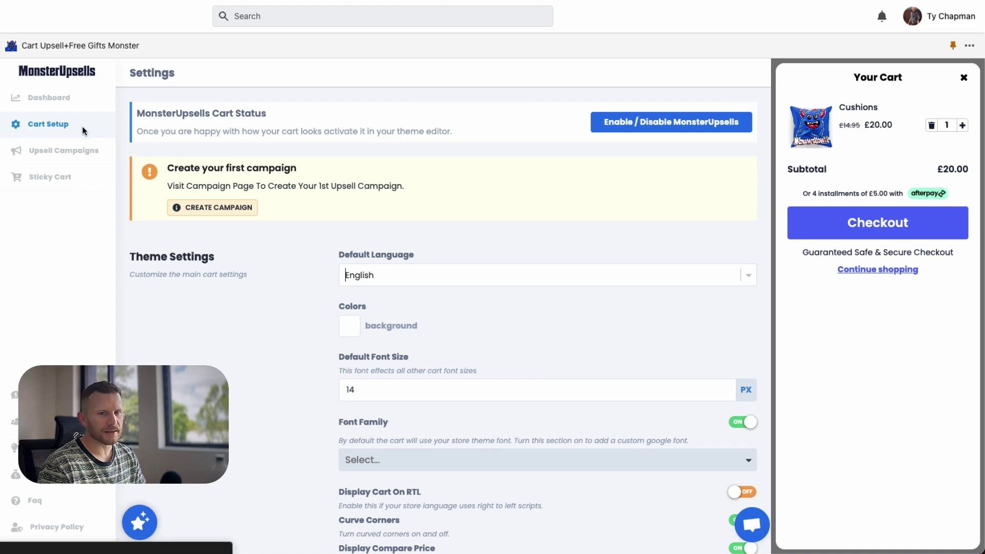
scroll(536, 312, "down", 10)
scroll(583, 325, "up", 10)
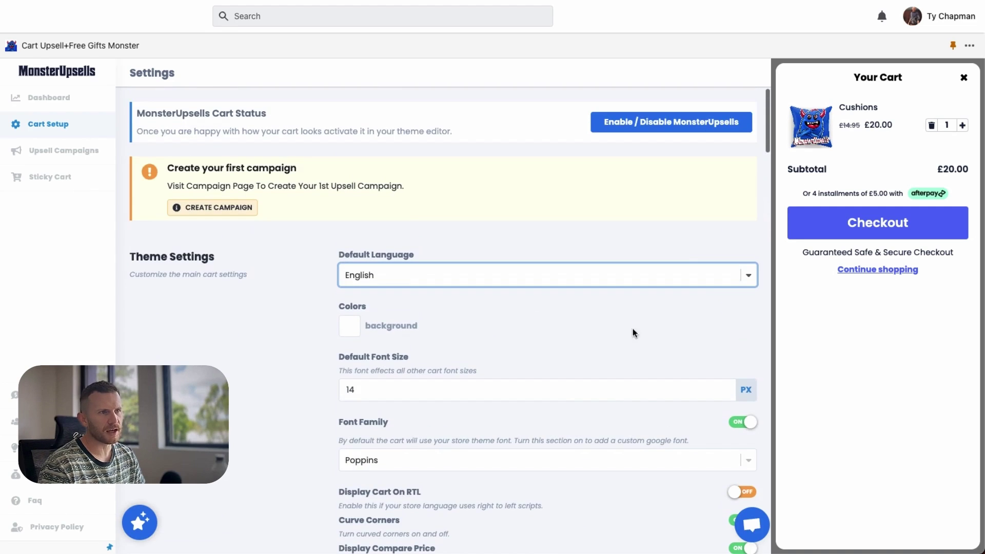
scroll(395, 292, "down", 10)
scroll(359, 287, "up", 10)
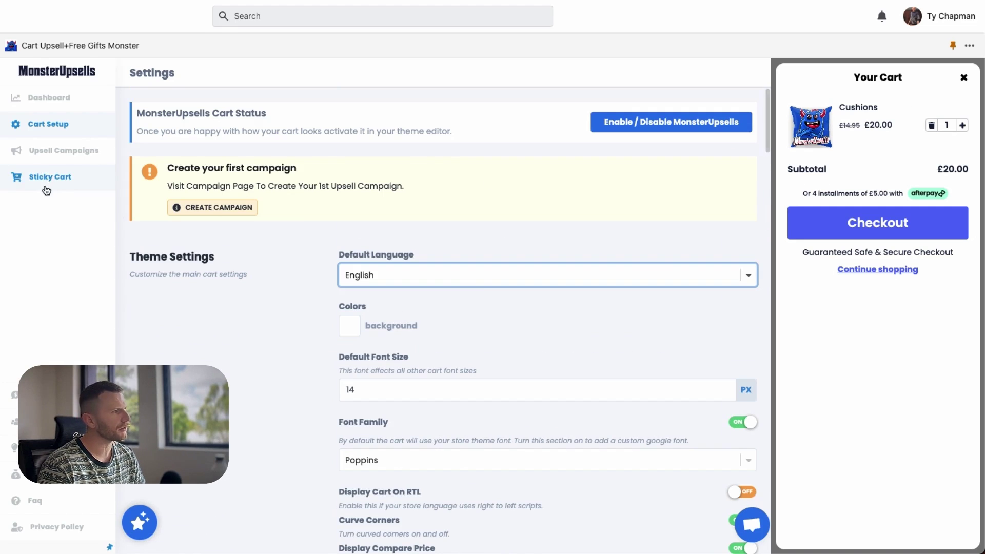
Create a new upsell campaign and name it "Free Gift".
left_click(76, 154)
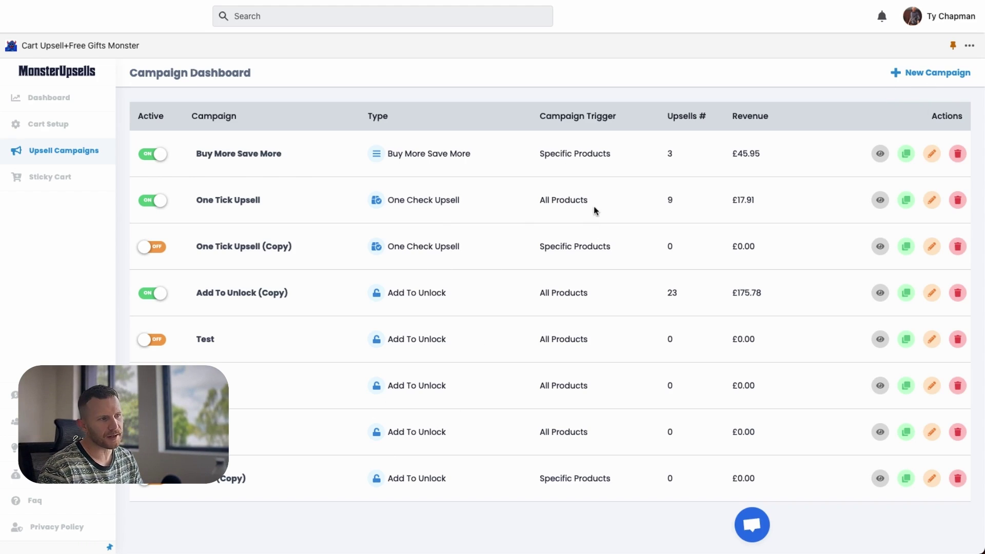
left_click(920, 72)
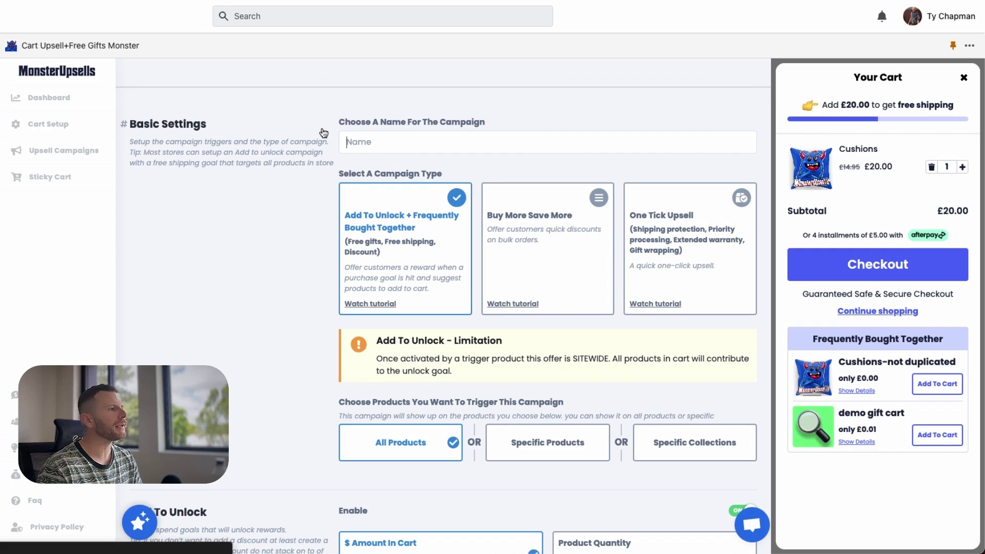
left_click(376, 134)
type("Fre")
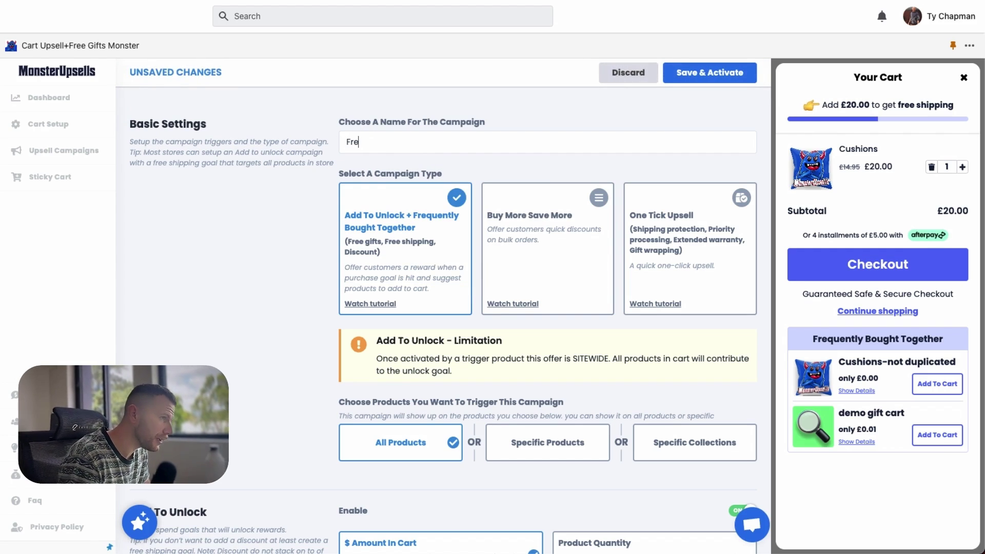
type("e Gift")
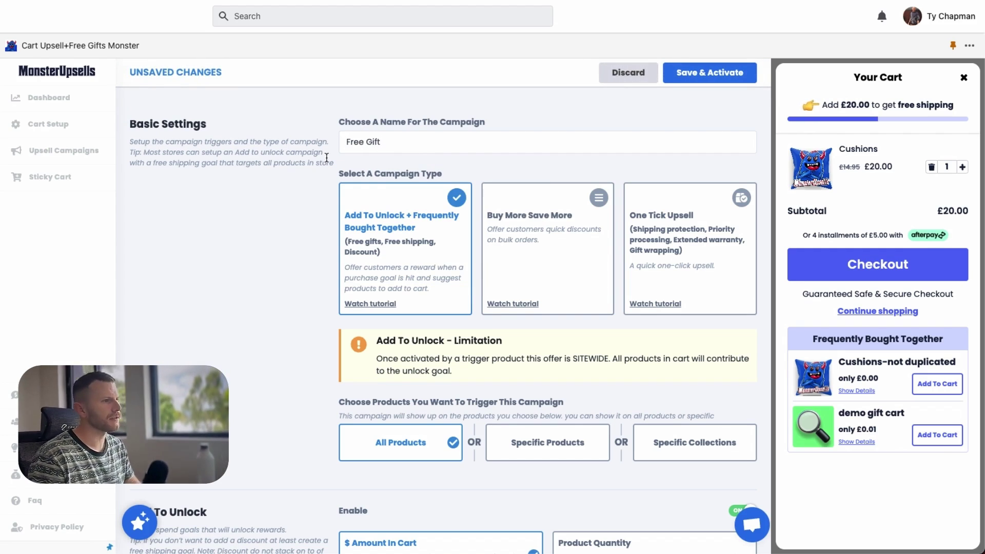
Review the campaign type, the free shipping message in the preview, the Add To Unlock limitation and the product trigger options.
scroll(218, 192, "down", 2)
scroll(306, 164, "up", 1)
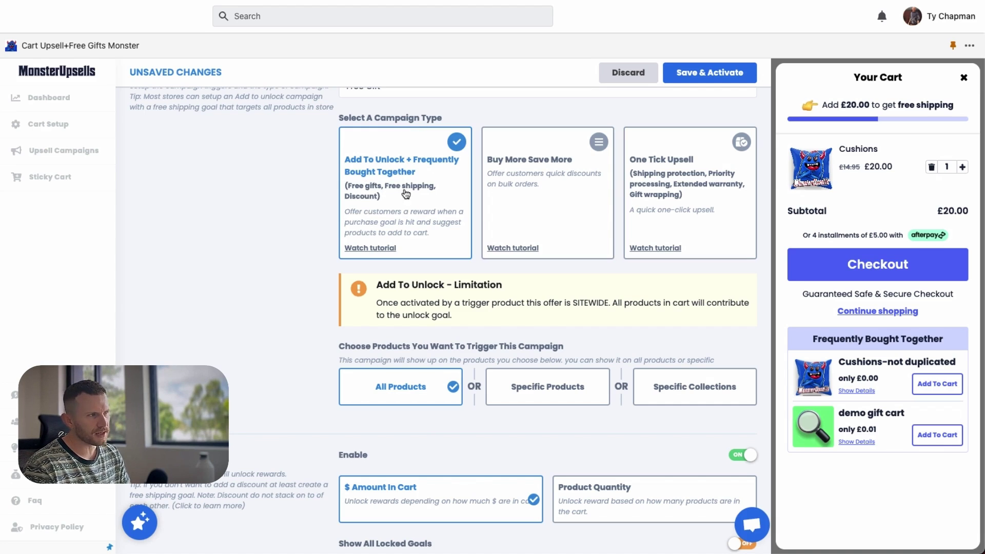
left_click_drag(936, 102, 864, 106)
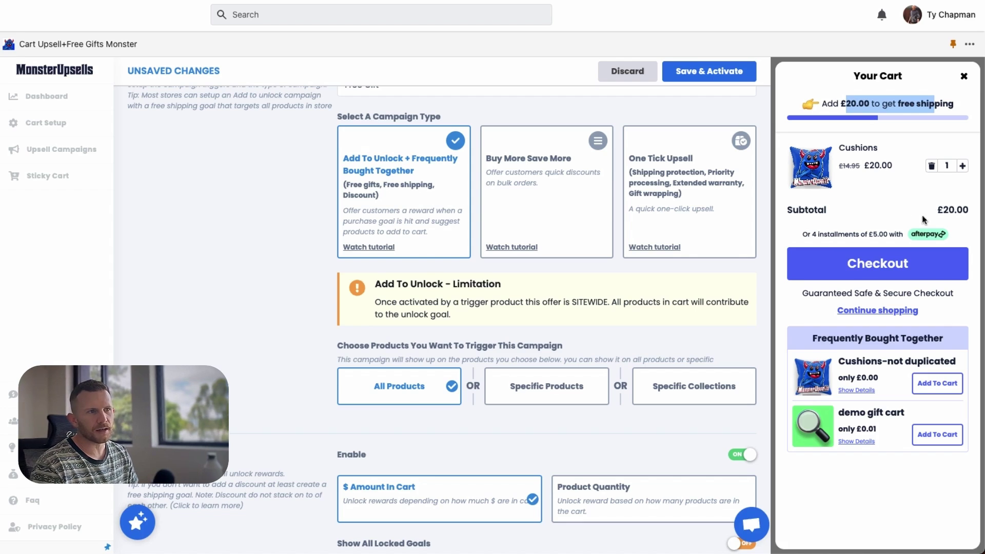
scroll(295, 275, "down", 3)
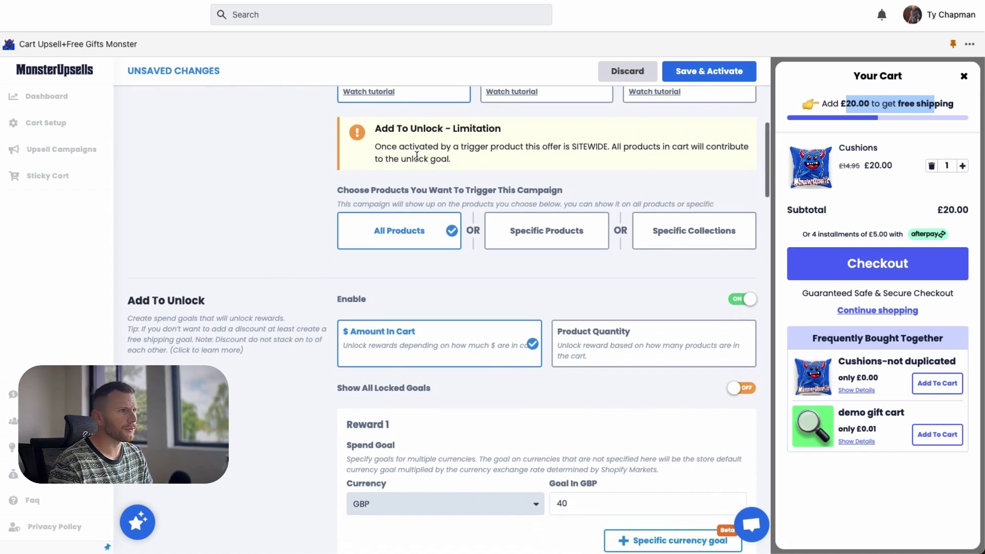
left_click_drag(451, 159, 443, 145)
scroll(452, 149, "down", 1)
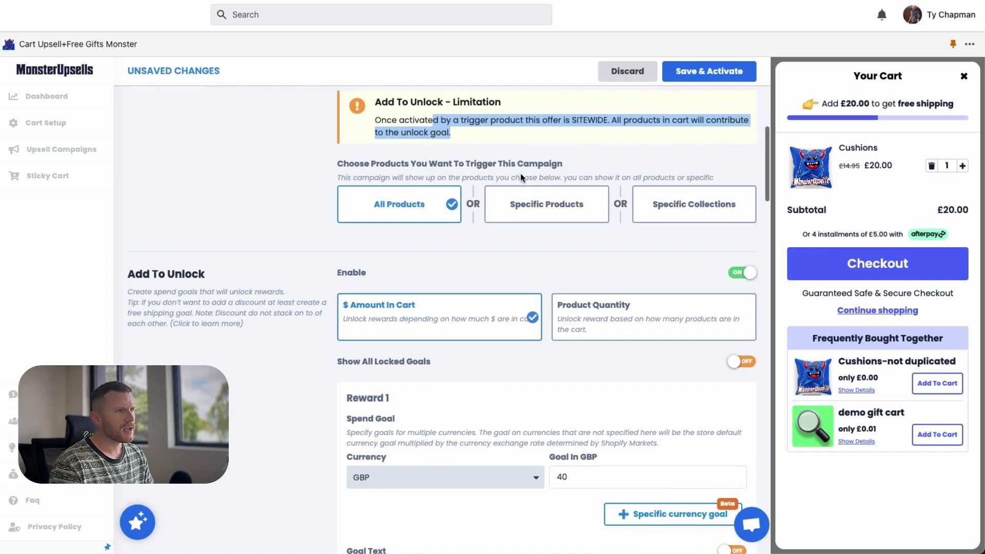
left_click_drag(540, 163, 430, 165)
scroll(398, 193, "down", 3)
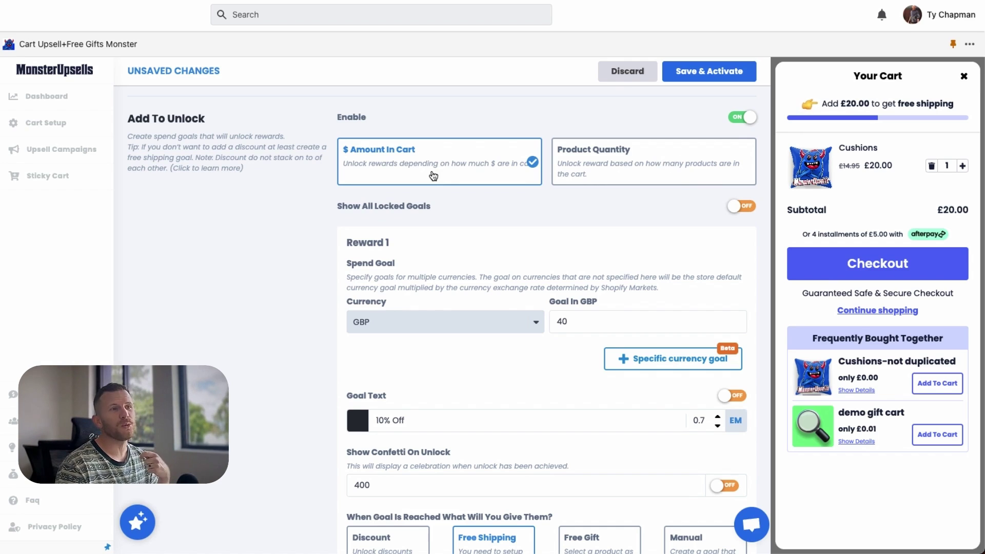
Set the first reward's spend goal to 30 GBP and add another reward to the campaign.
scroll(405, 198, "down", 1)
scroll(402, 198, "down", 1)
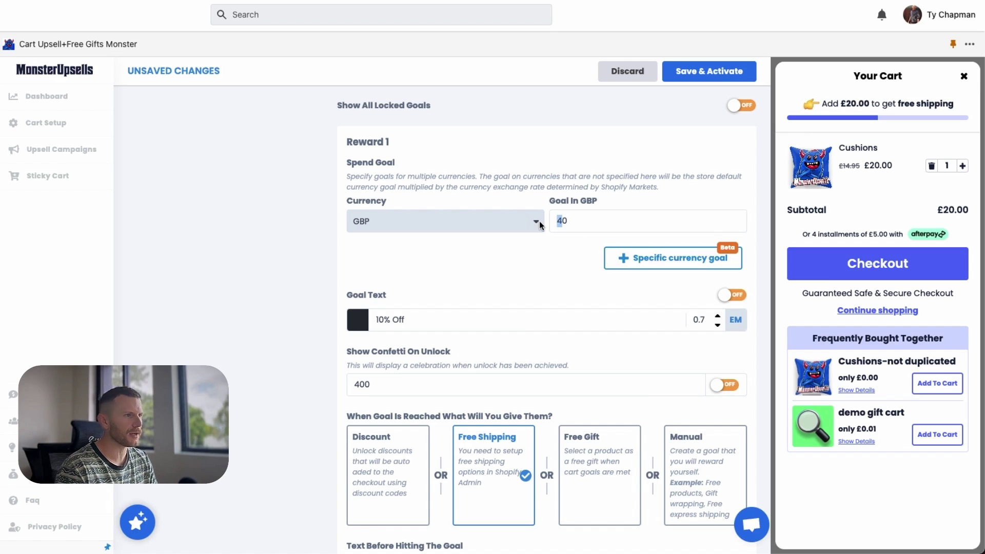
type("3")
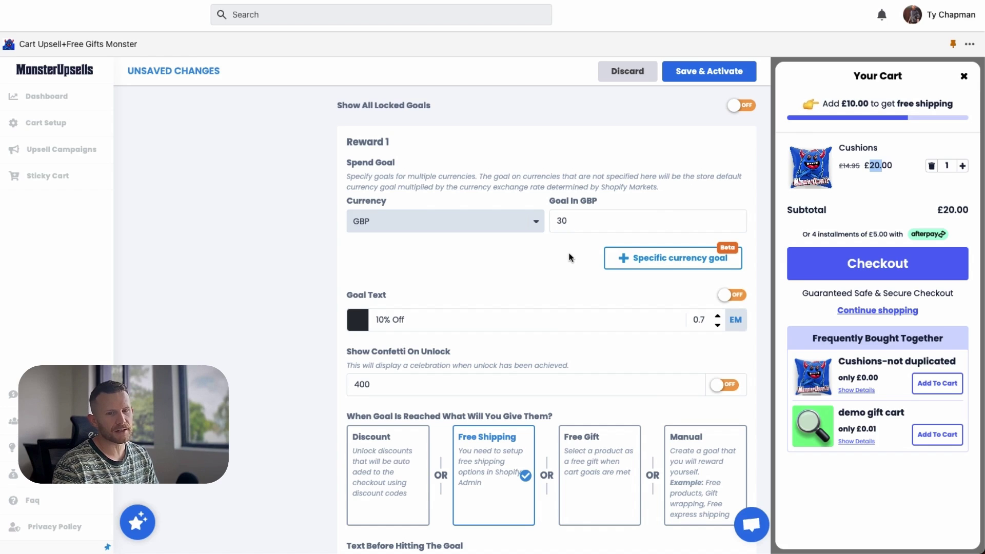
scroll(543, 251, "down", 6)
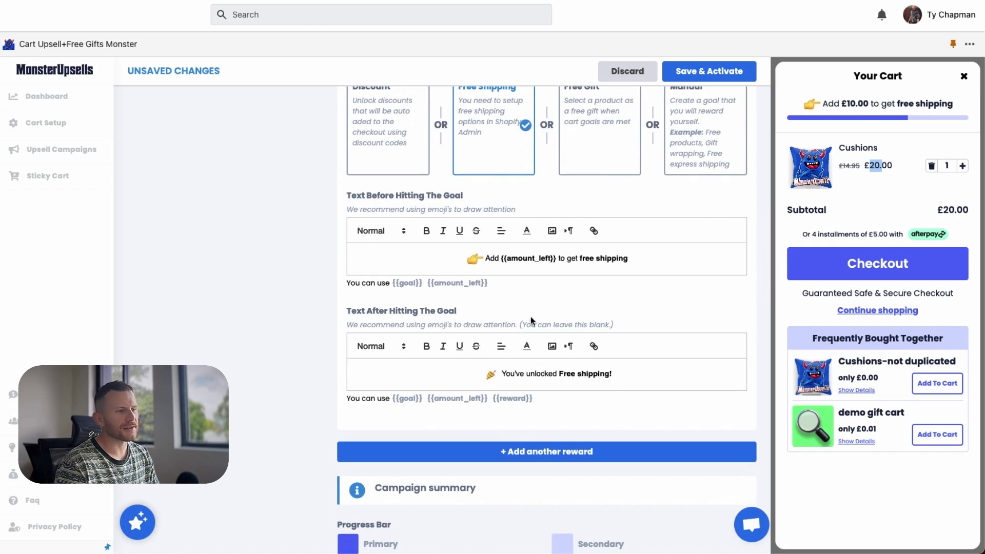
scroll(531, 295, "down", 1)
left_click(573, 399)
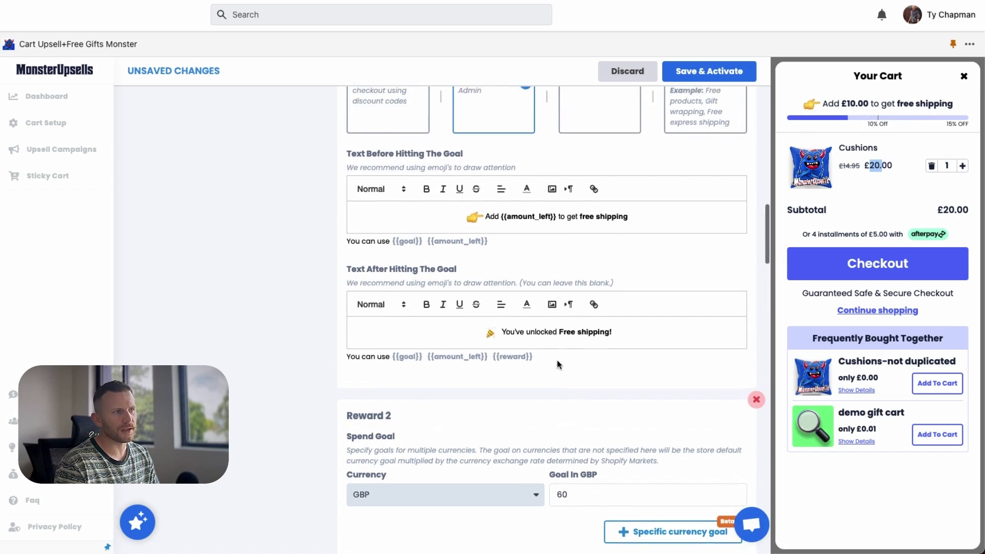
Change the first reward's goal text to "Free shipping".
scroll(574, 226, "down", 2)
scroll(573, 226, "down", 2)
scroll(513, 227, "up", 8)
left_click_drag(405, 137, 375, 136)
type("Free s")
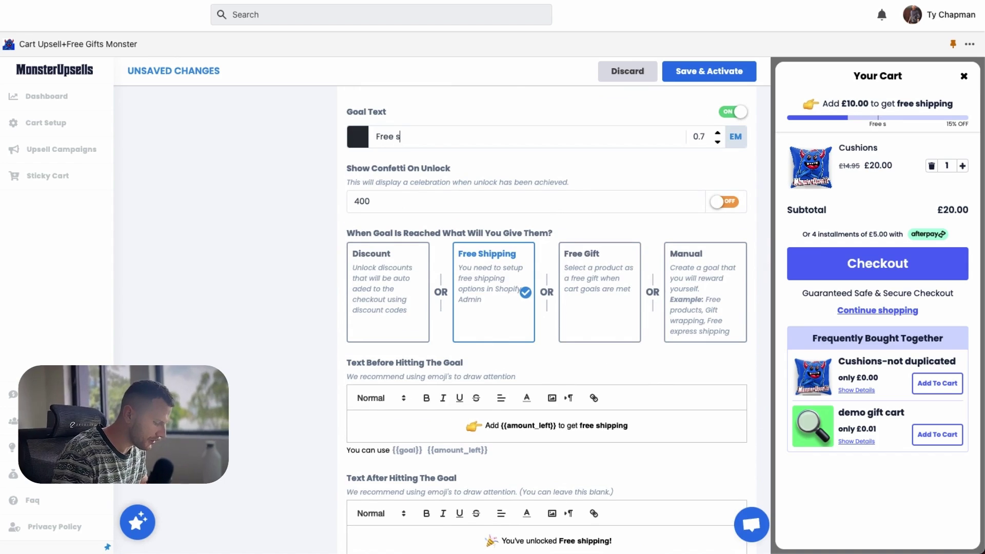
type("hipping")
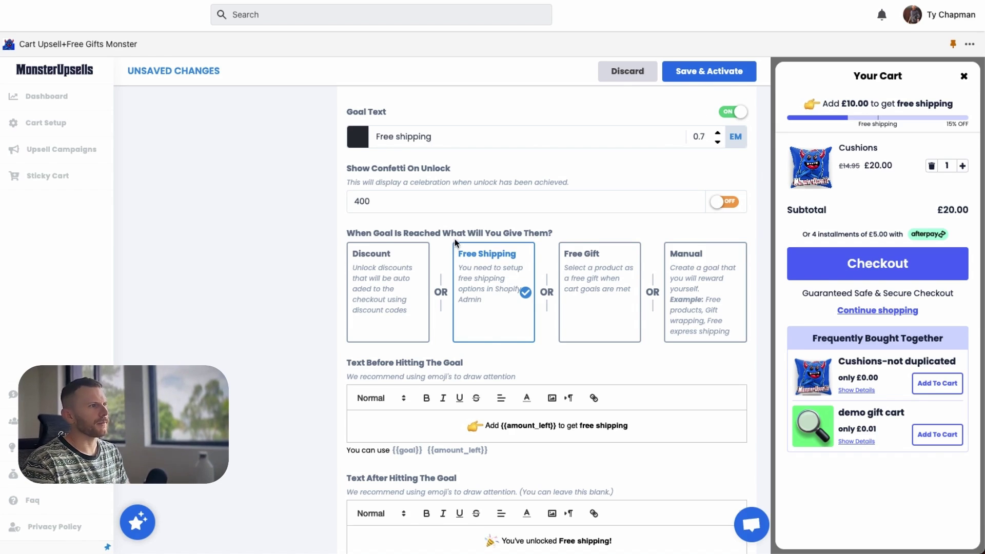
Make the second reward a Free Gift and set its spend goal to 50 GBP.
scroll(468, 228, "up", 5)
scroll(468, 228, "down", 10)
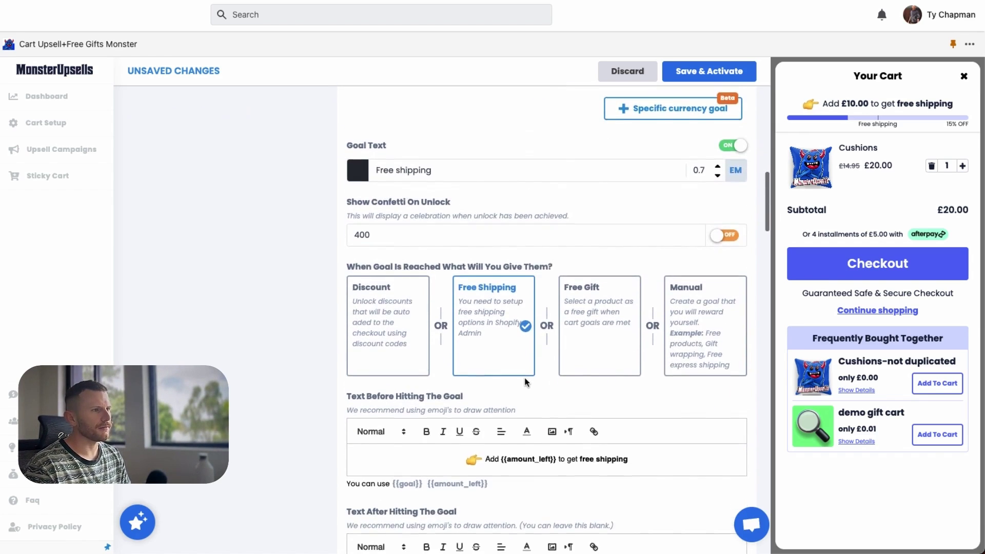
scroll(522, 362, "down", 4)
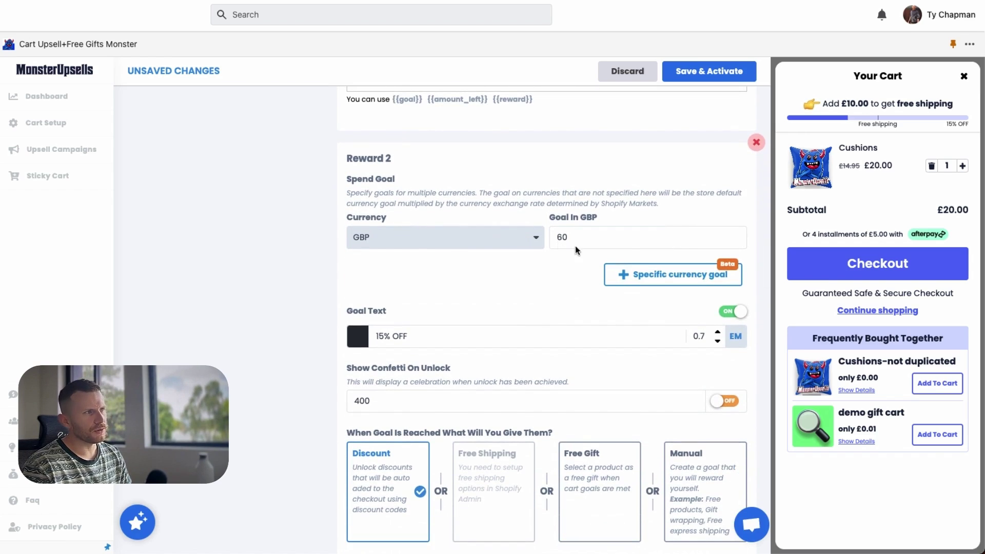
scroll(556, 285, "down", 2)
left_click(577, 331)
scroll(576, 330, "up", 1)
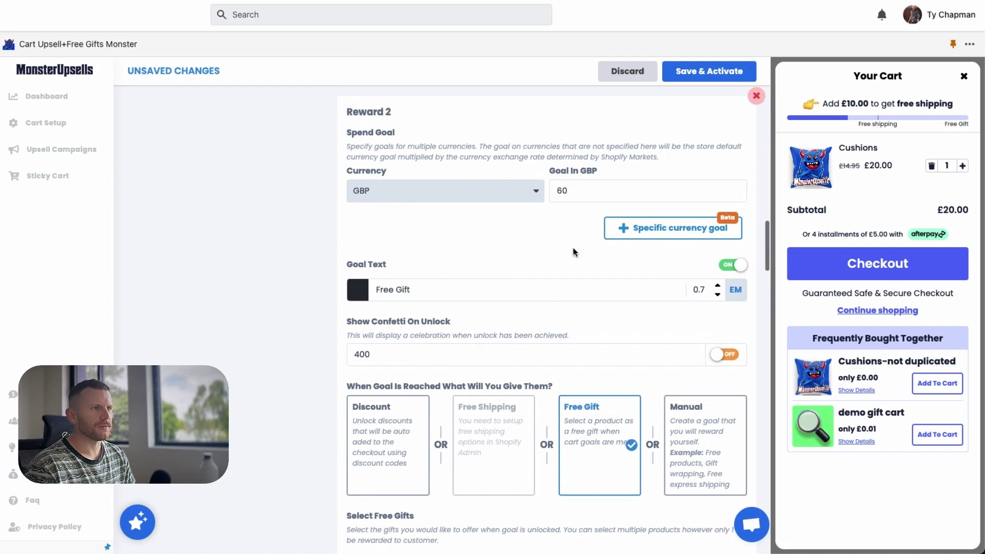
scroll(647, 195, "up", 1)
double_click(562, 257)
type("50")
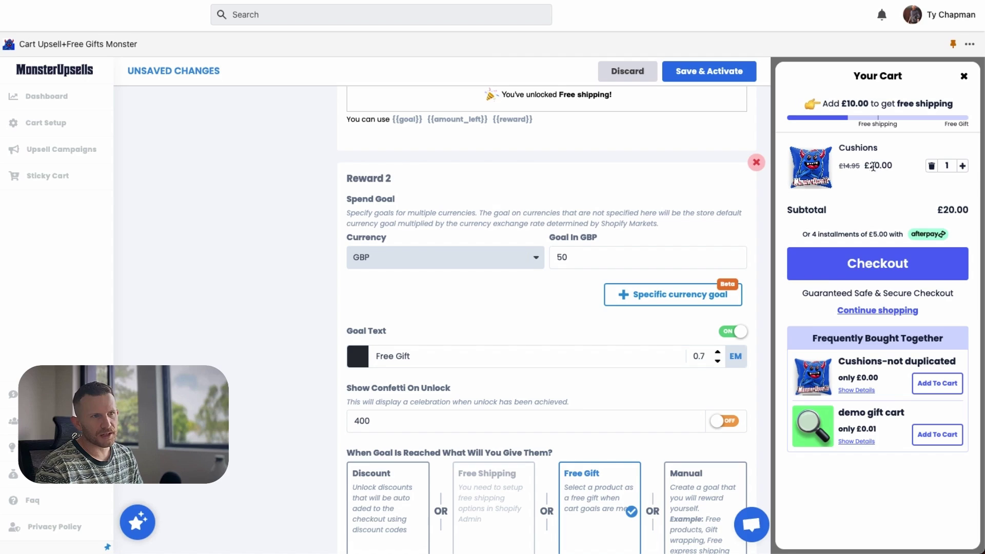
Raise the Cushions quantity in the cart preview to 3 to test the reward goals.
left_click(962, 165)
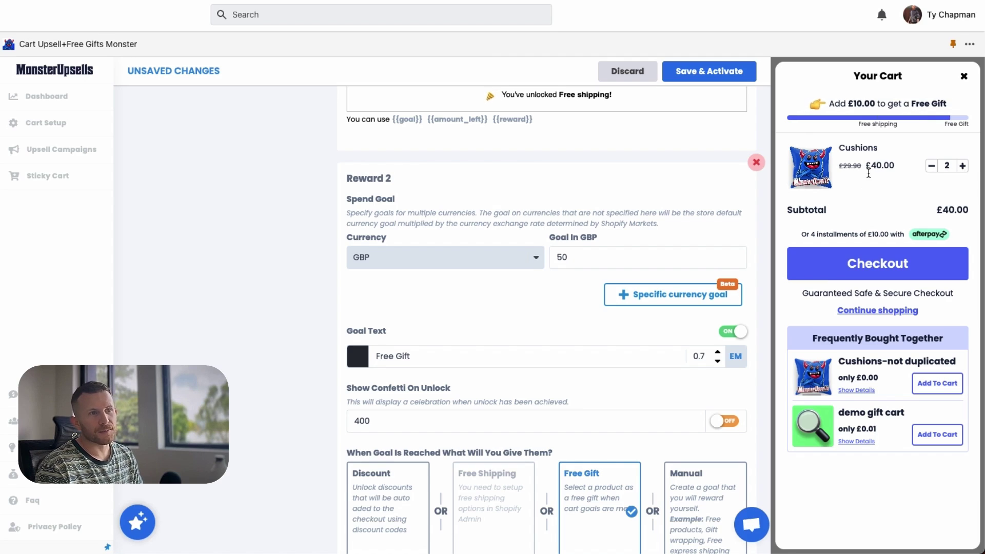
left_click(962, 165)
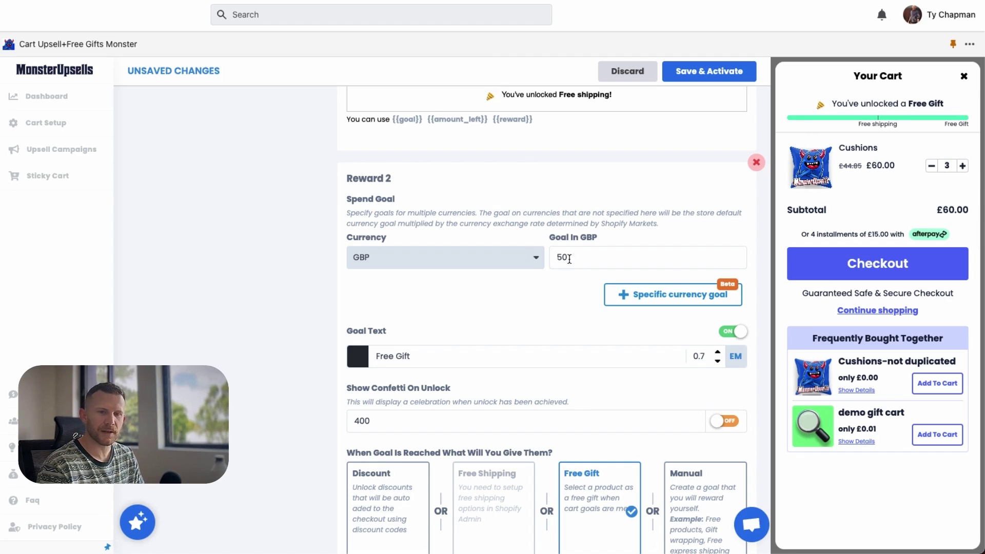
Add Free gift Monster Cushion Cover and test test gift as the second reward's free products.
scroll(274, 272, "down", 4)
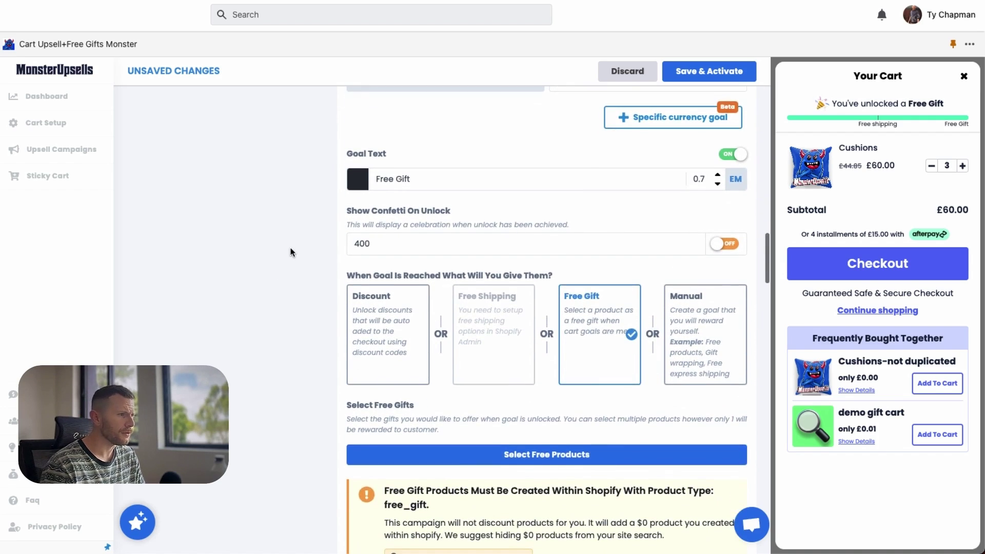
scroll(296, 297, "down", 3)
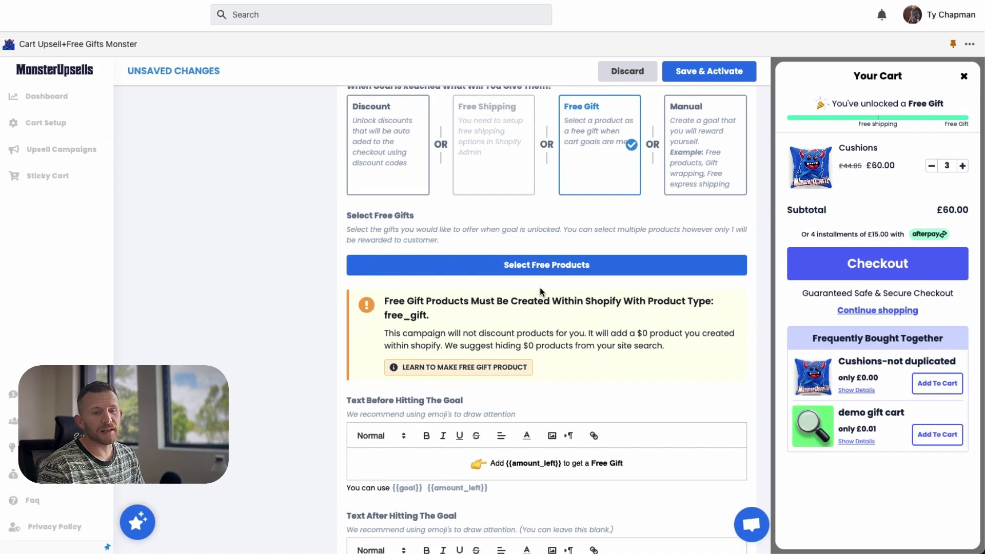
left_click(541, 271)
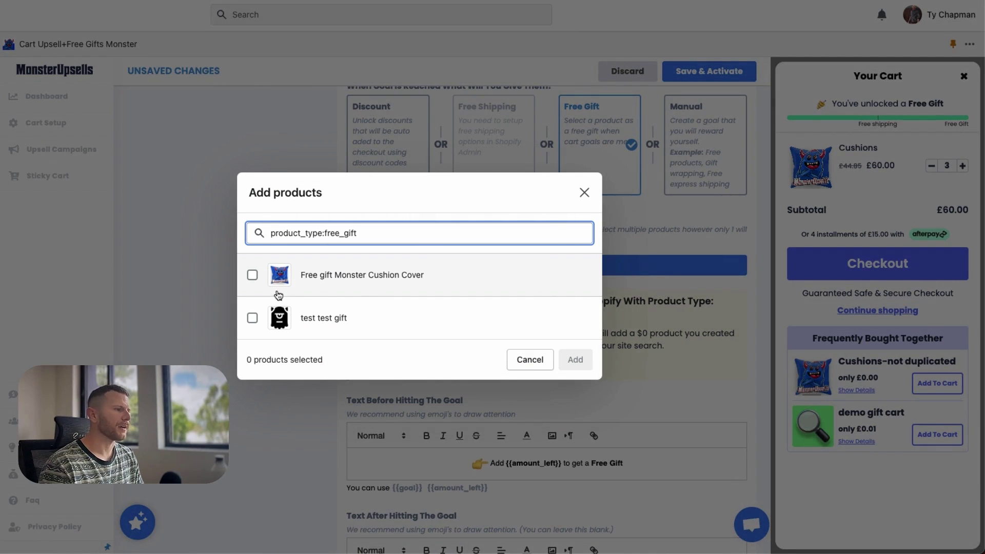
left_click(319, 279)
left_click(328, 323)
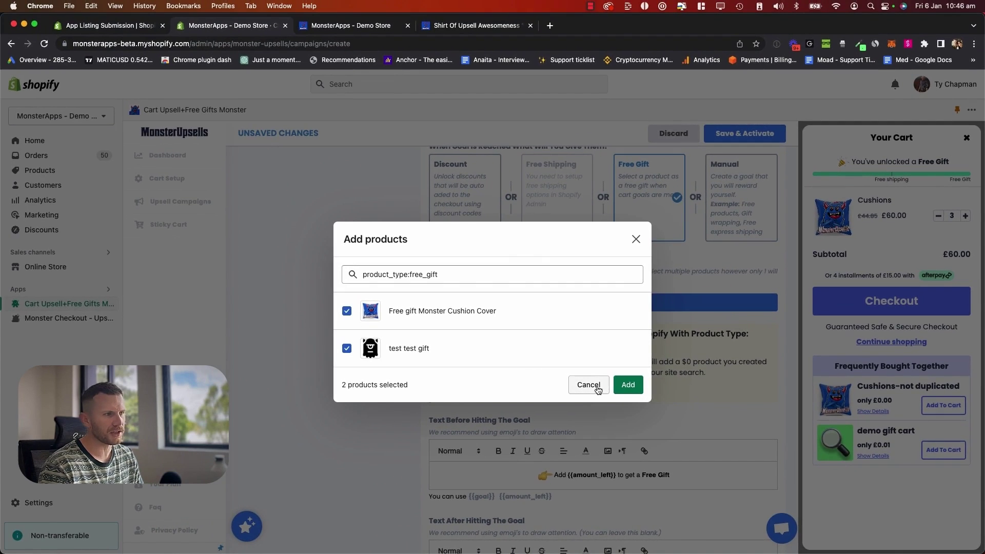
left_click(627, 384)
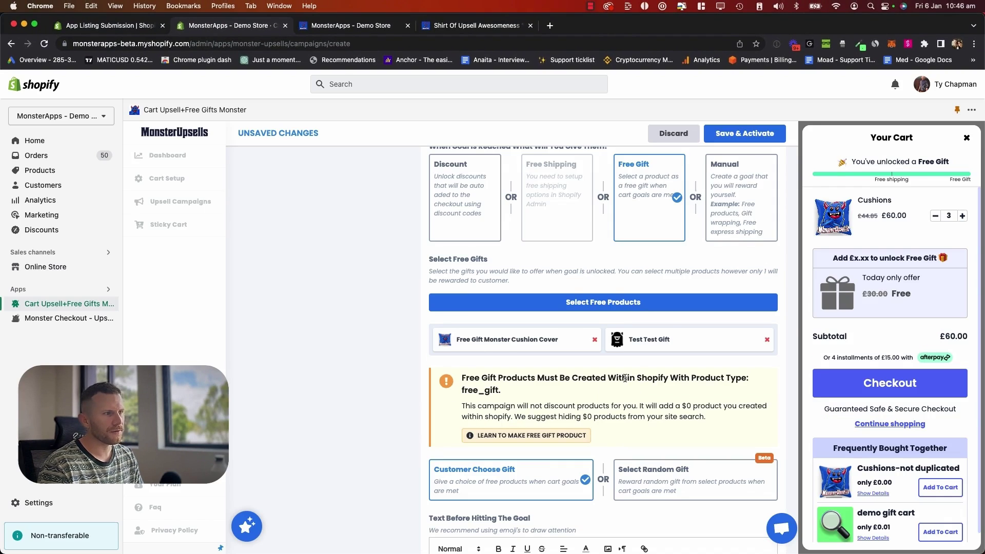
scroll(625, 378, "down", 2)
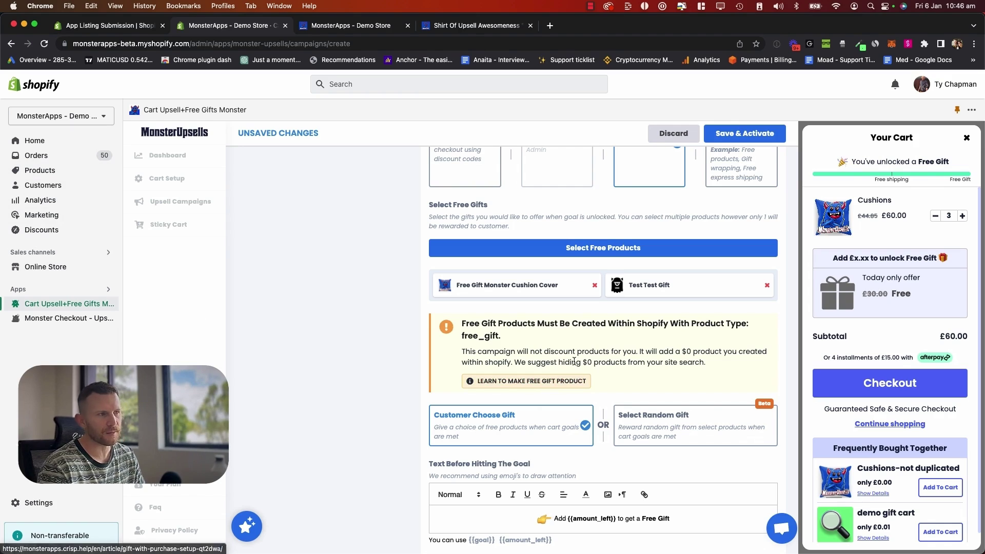
Open the store's products in a new tab and duplicate the Cushions product as a draft with its images copied.
right_click(39, 173)
left_click(70, 177)
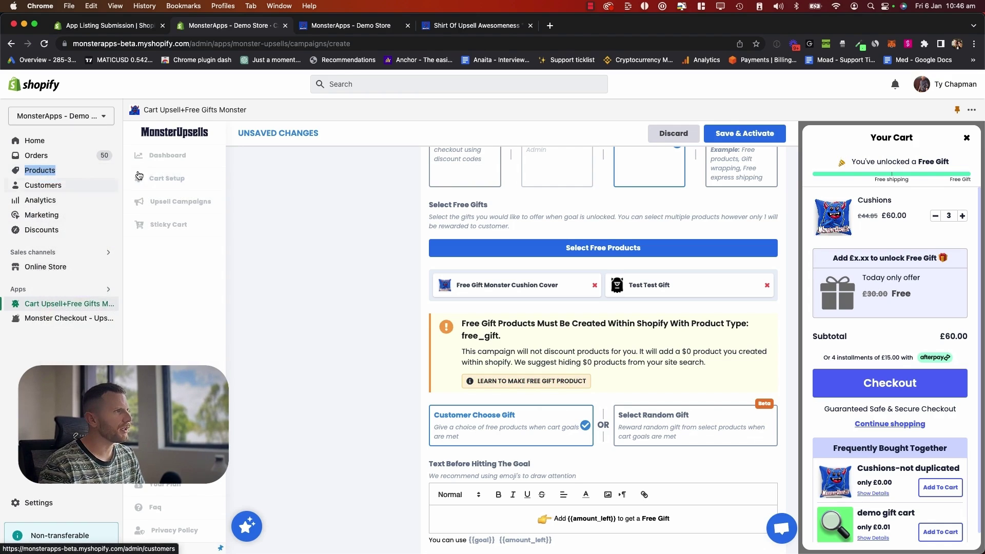
left_click(347, 26)
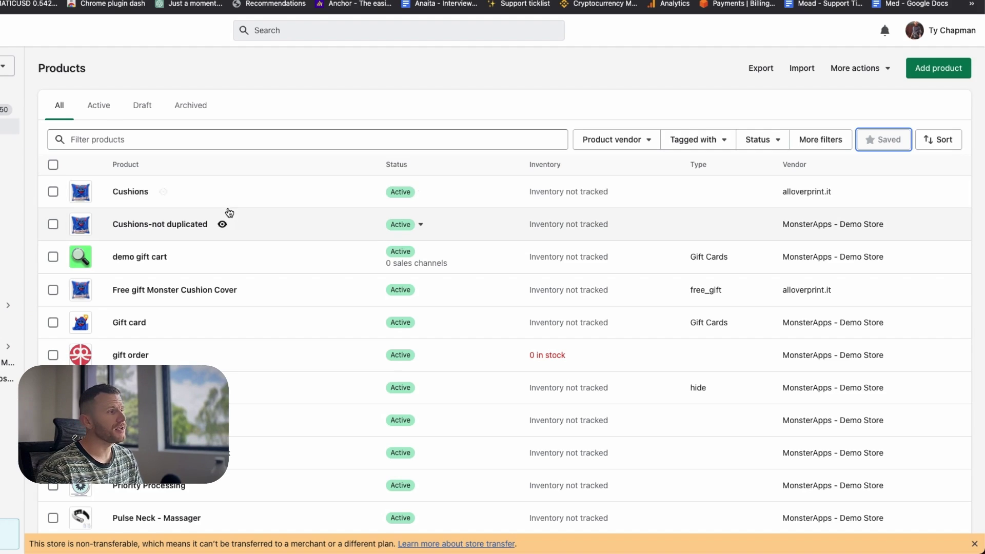
left_click(138, 194)
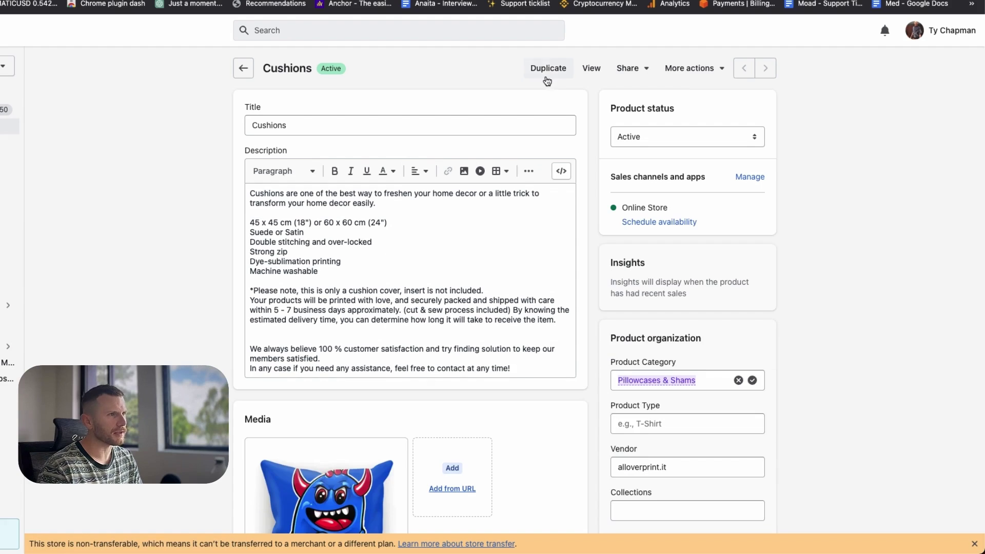
left_click(546, 69)
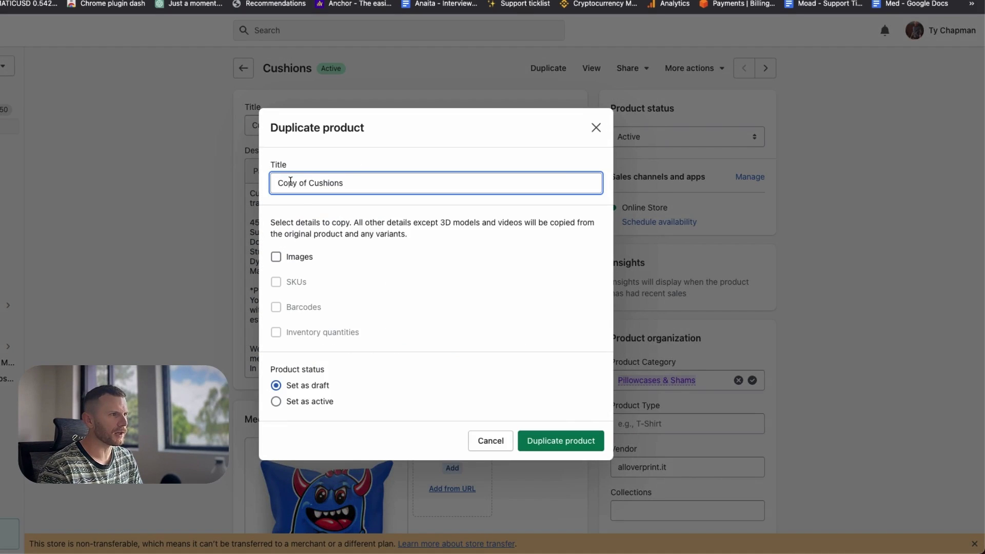
left_click(276, 256)
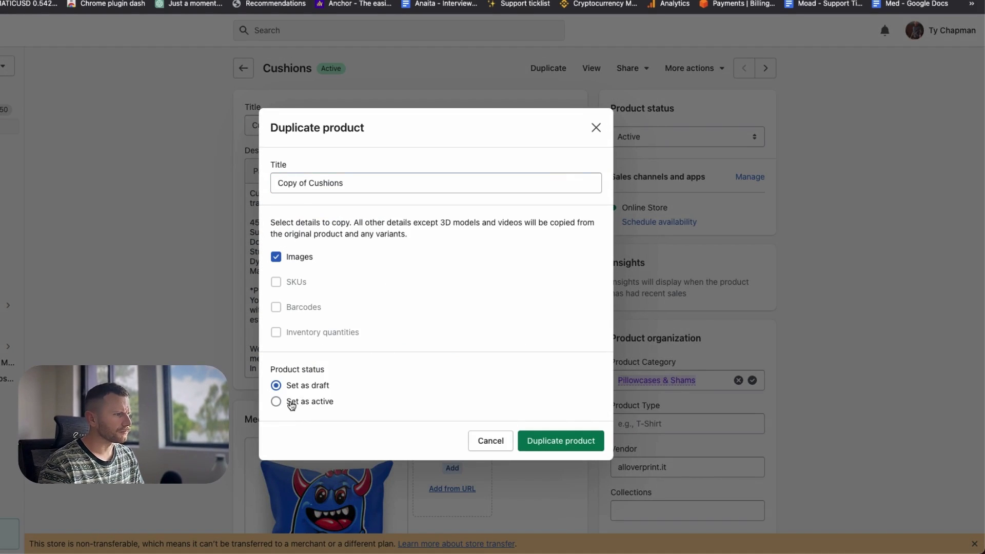
left_click(562, 442)
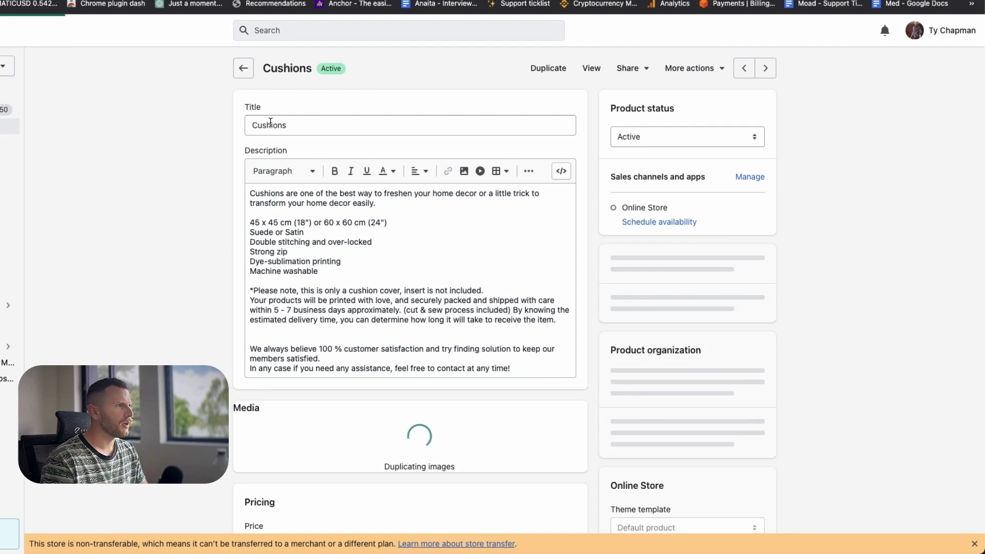
Rename the duplicated product as "Free Gift Cushions".
left_click(252, 126)
type("Free Copy of")
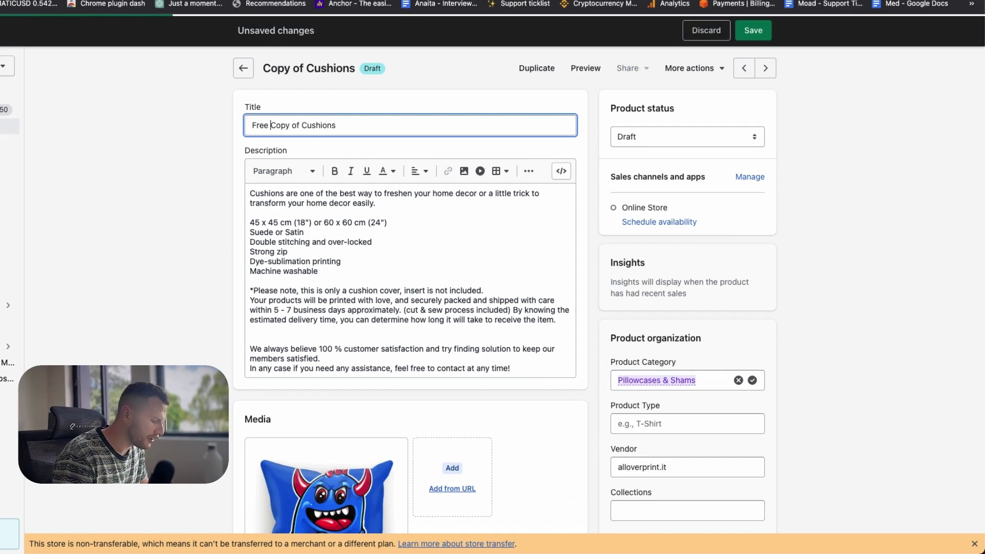
double_click(280, 127)
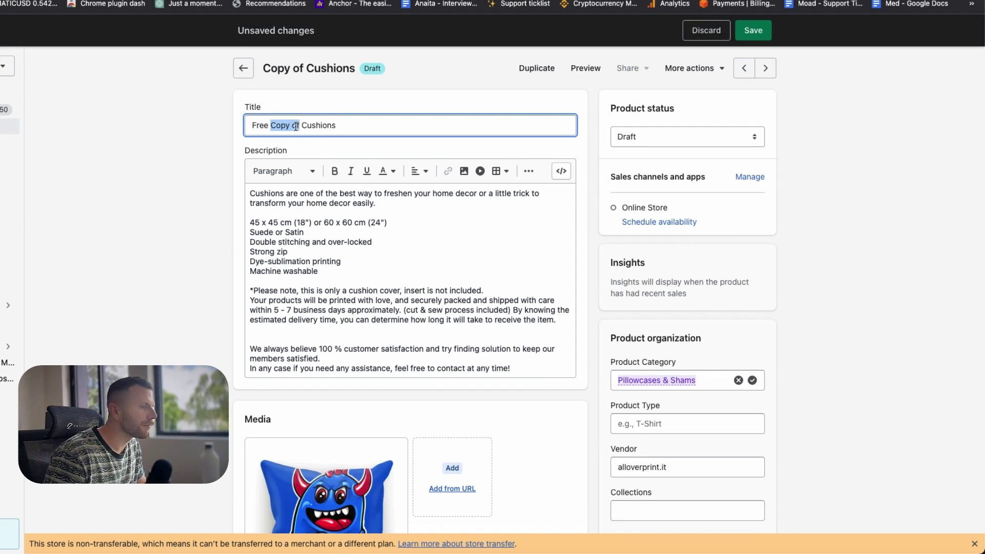
key("BackSpace")
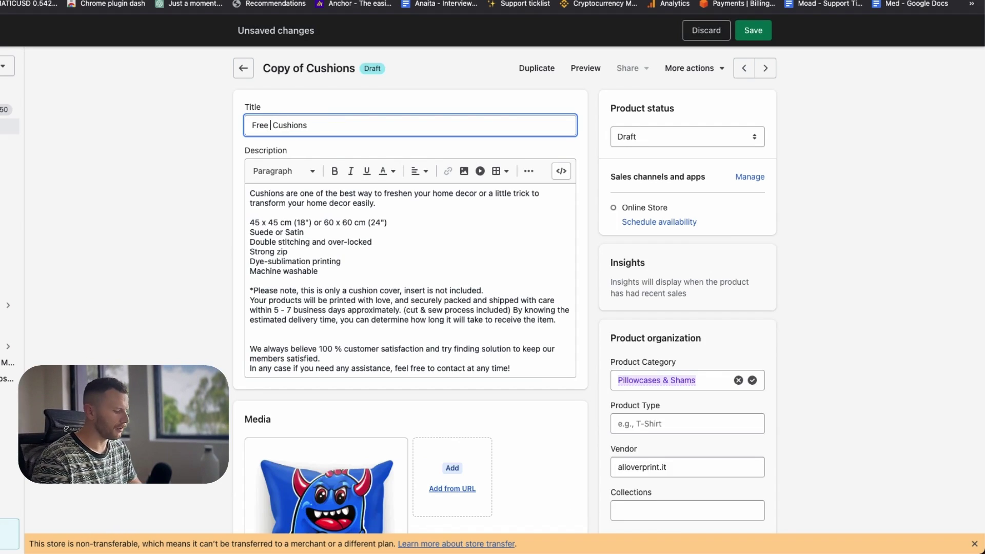
type("Gf")
key("BackSpace")
type("ift")
left_click(155, 244)
Set the gift product's price to £0.00 and its compare-at price to £20.00.
scroll(159, 247, "down", 1)
scroll(348, 201, "down", 8)
left_click(324, 292)
key("super+a")
type("0")
left_click(291, 335)
key("super+a")
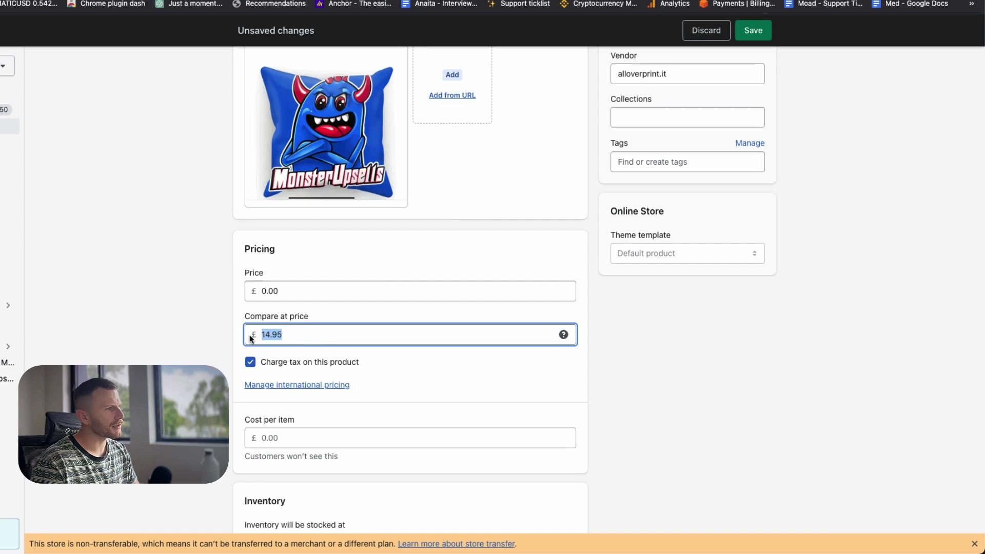
type("20")
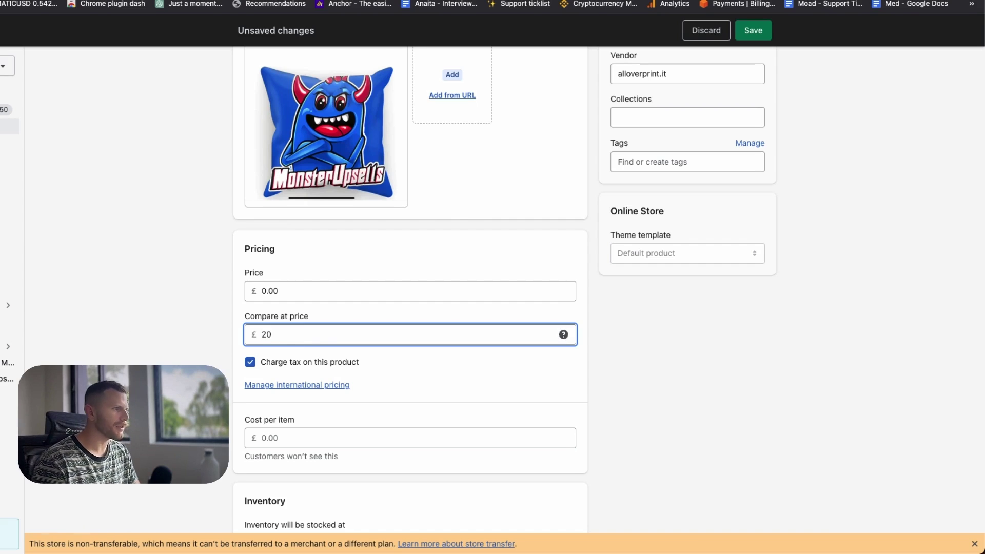
left_click(121, 358)
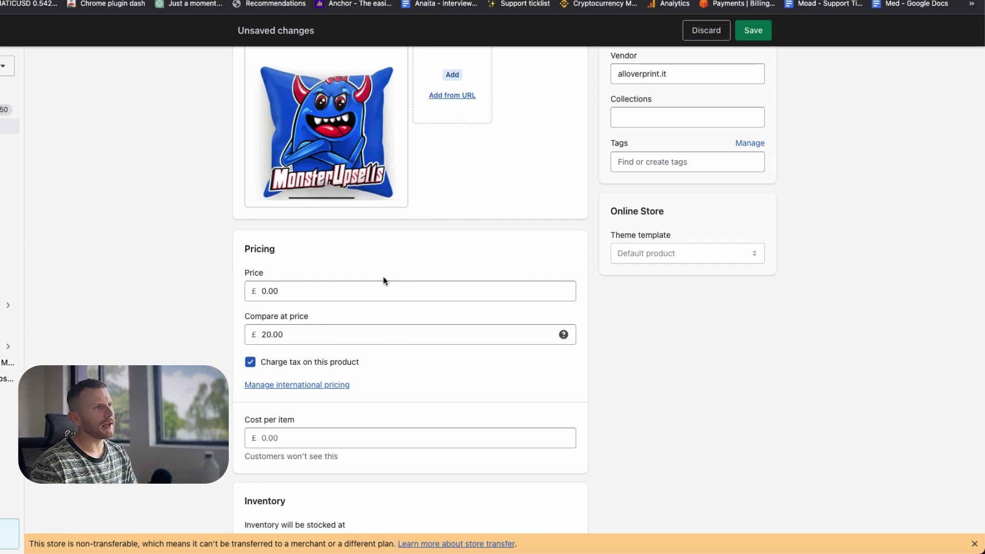
Check how the free gift's compare-at price is displayed in the storefront demo cart, and return to the product.
key("ctrl+Tab")
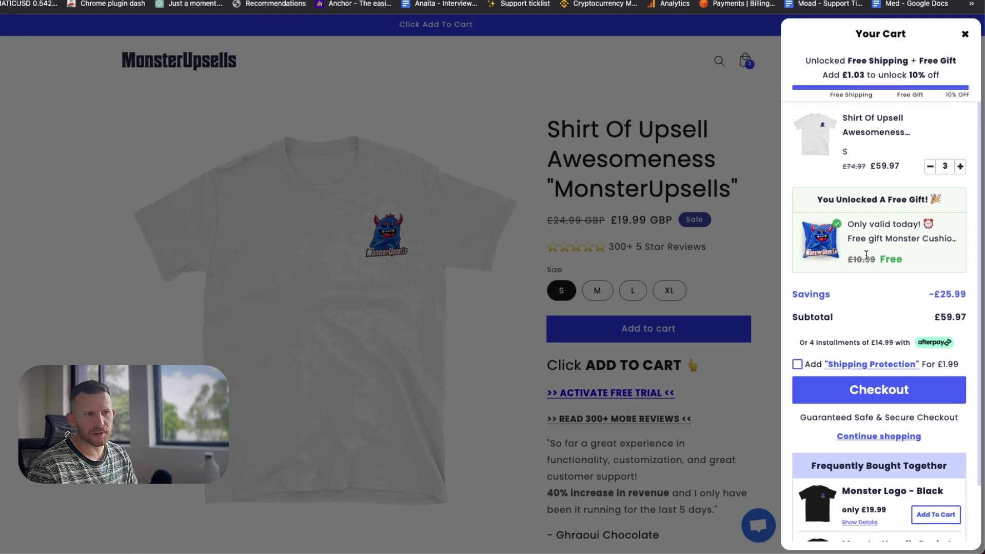
left_click_drag(883, 256, 850, 260)
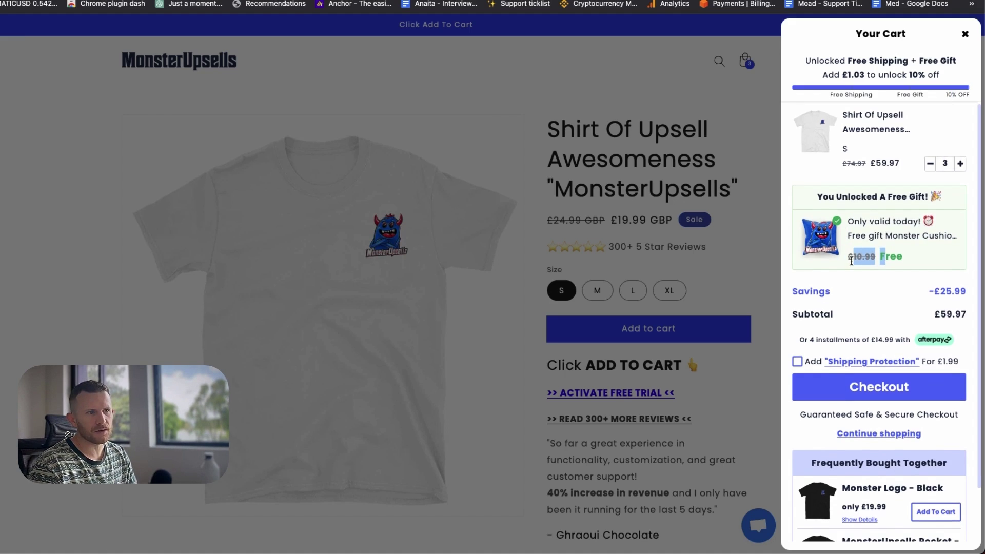
key("ctrl+Tab")
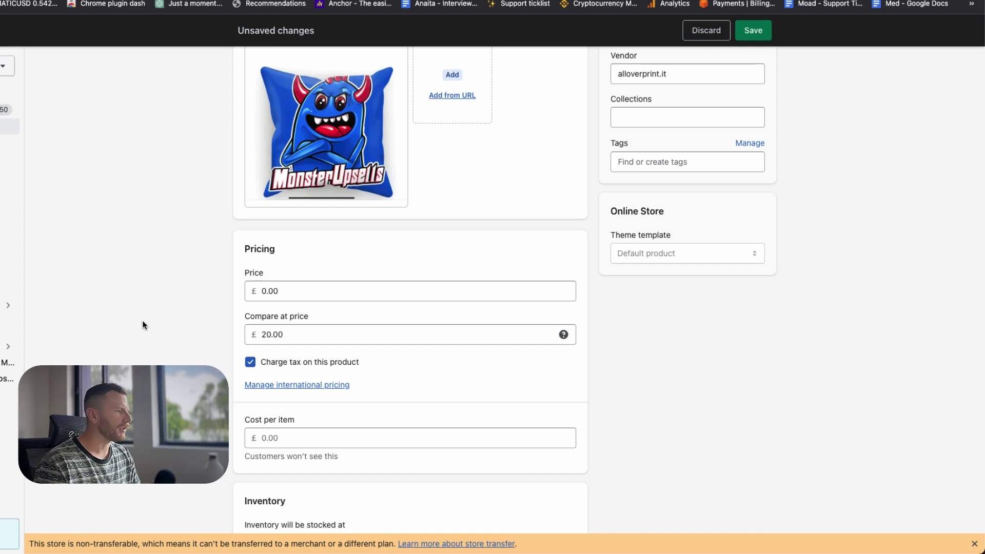
Examine the gift product's quantity tracking, physical product and weight settings.
scroll(155, 315, "down", 1)
scroll(269, 328, "down", 8)
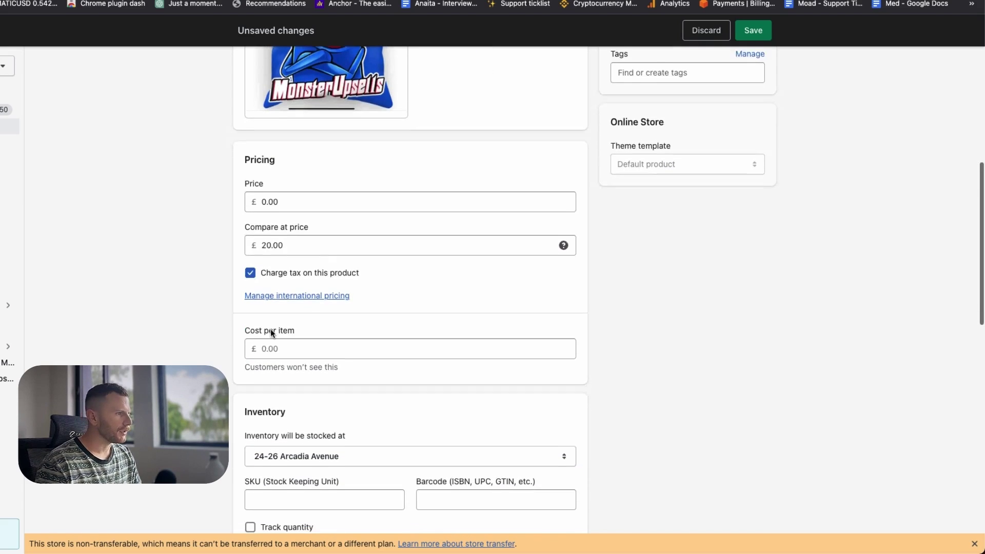
scroll(277, 322, "up", 1)
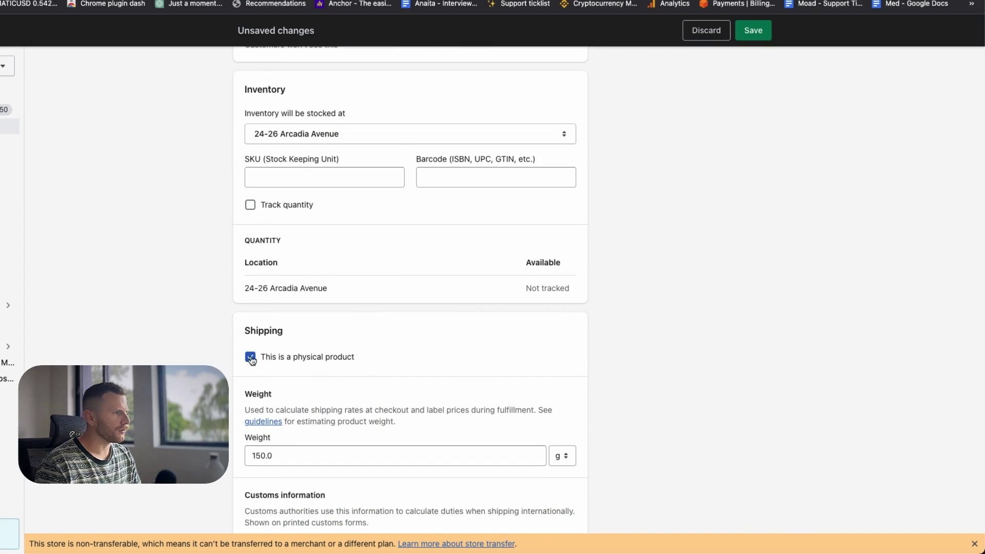
left_click(259, 207)
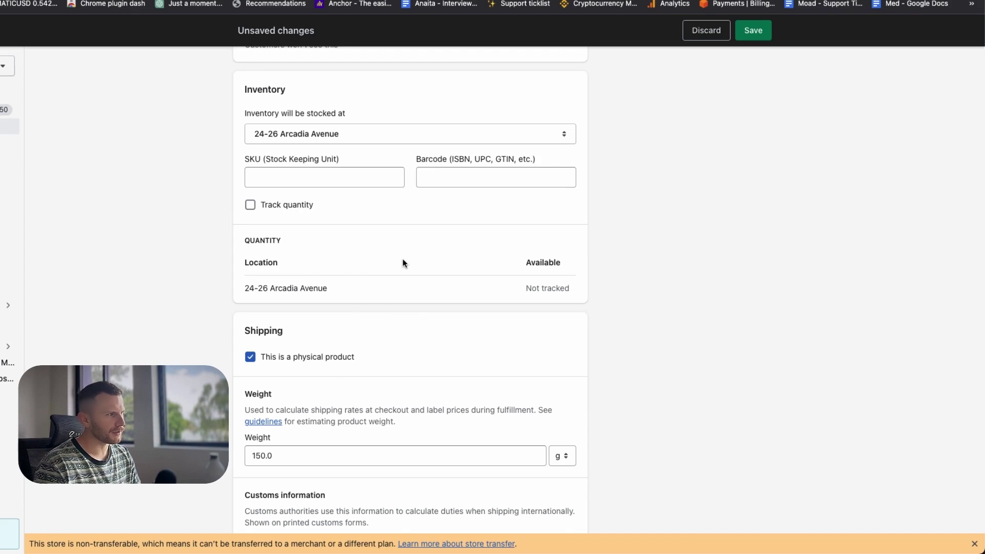
scroll(411, 256, "down", 3)
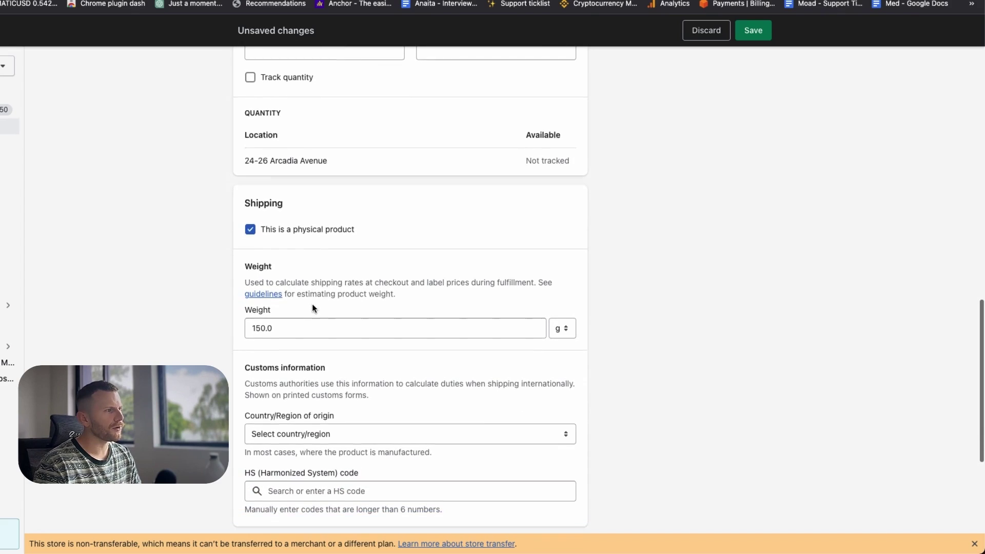
left_click(250, 225)
scroll(334, 244, "up", 10)
scroll(373, 256, "down", 10)
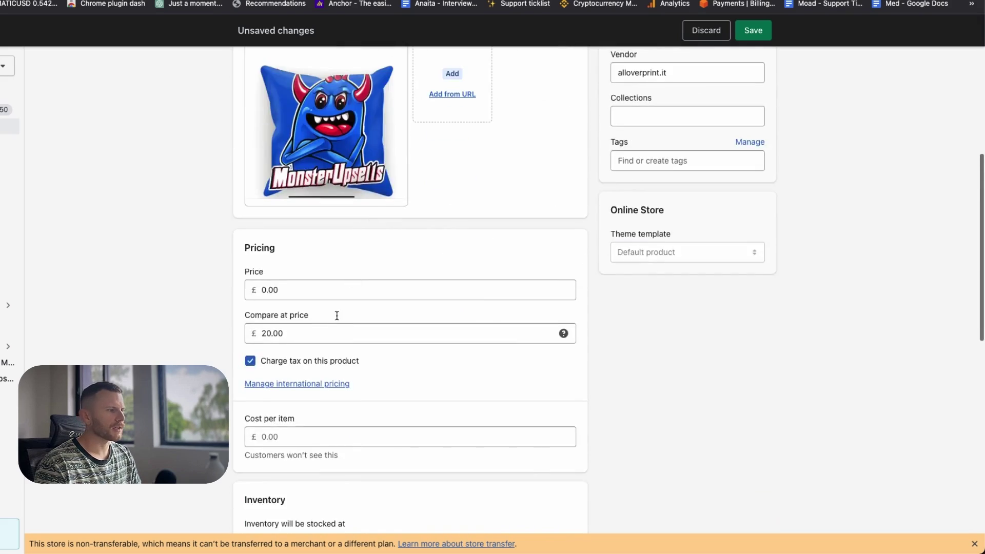
scroll(395, 281, "up", 15)
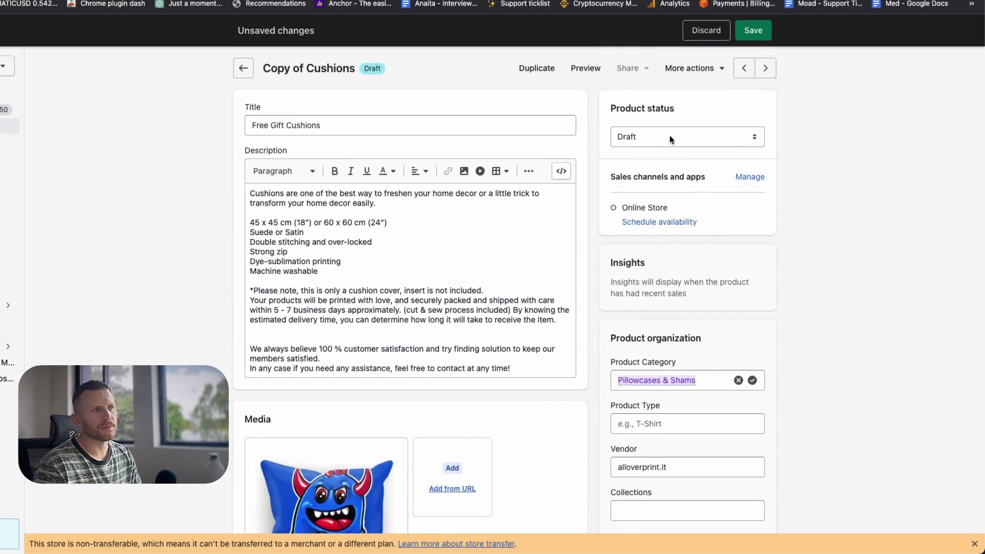
Set the gift product's product type to free_gift.
left_click(724, 142)
left_click(724, 137)
scroll(667, 333, "down", 1)
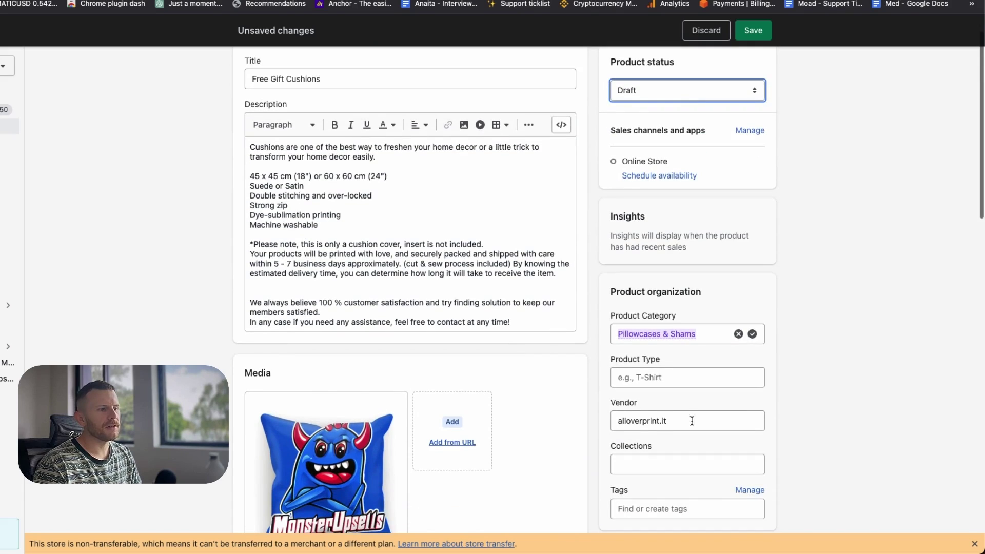
left_click(659, 374)
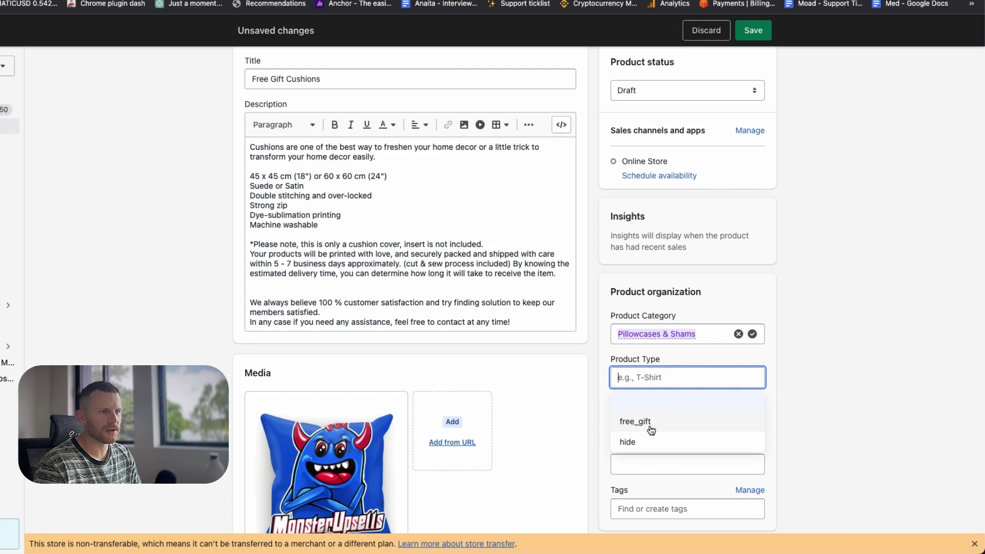
type("free")
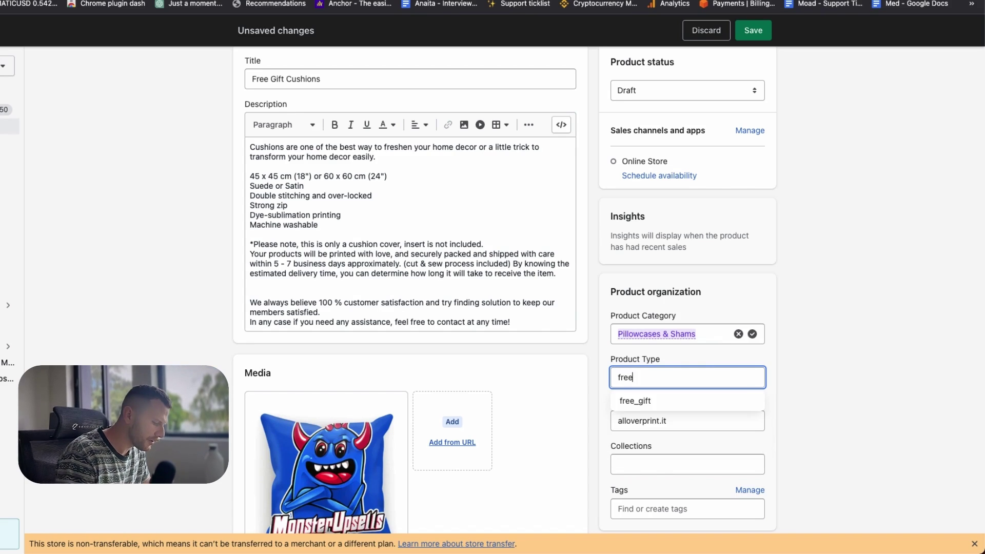
type("_gift")
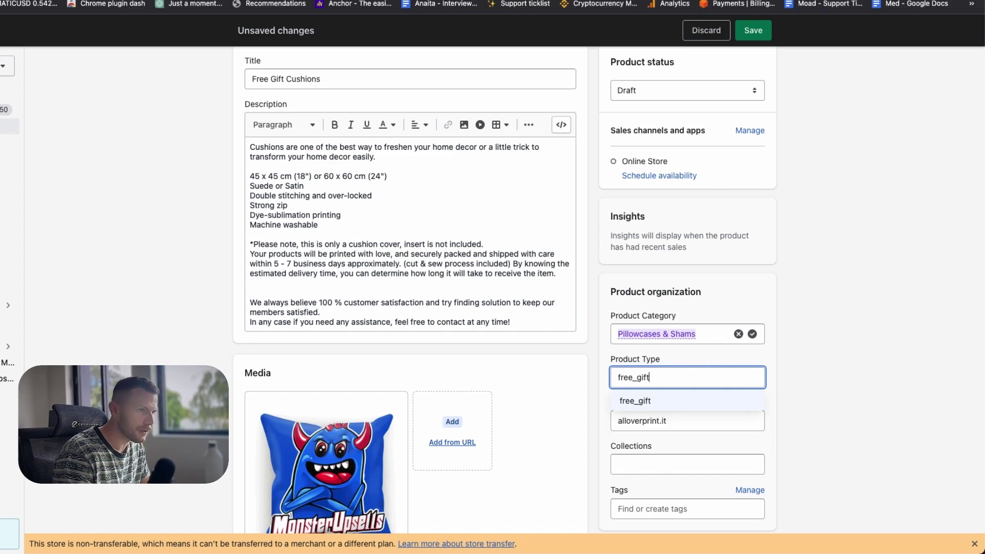
left_click(622, 403)
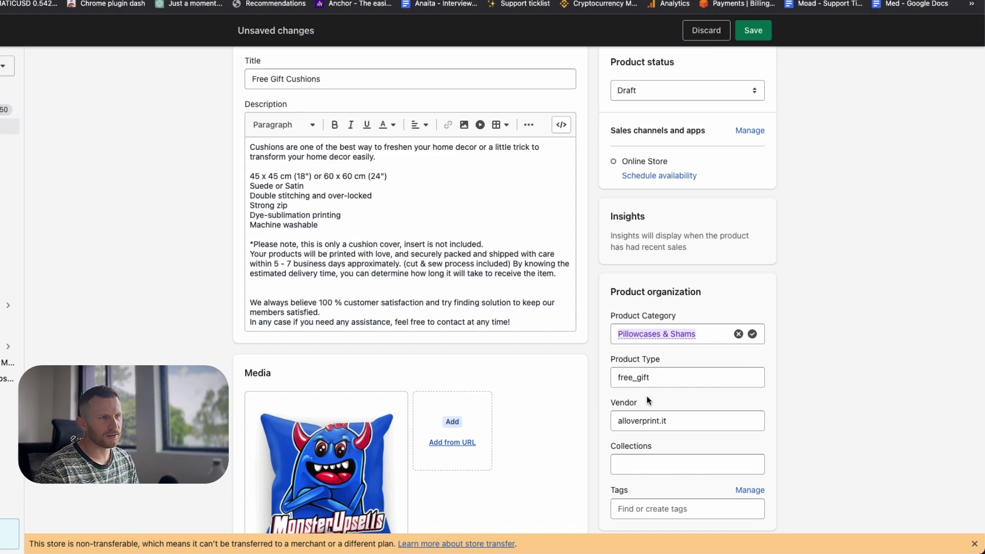
Review the gift product's details and set its status to Active.
scroll(647, 396, "down", 3)
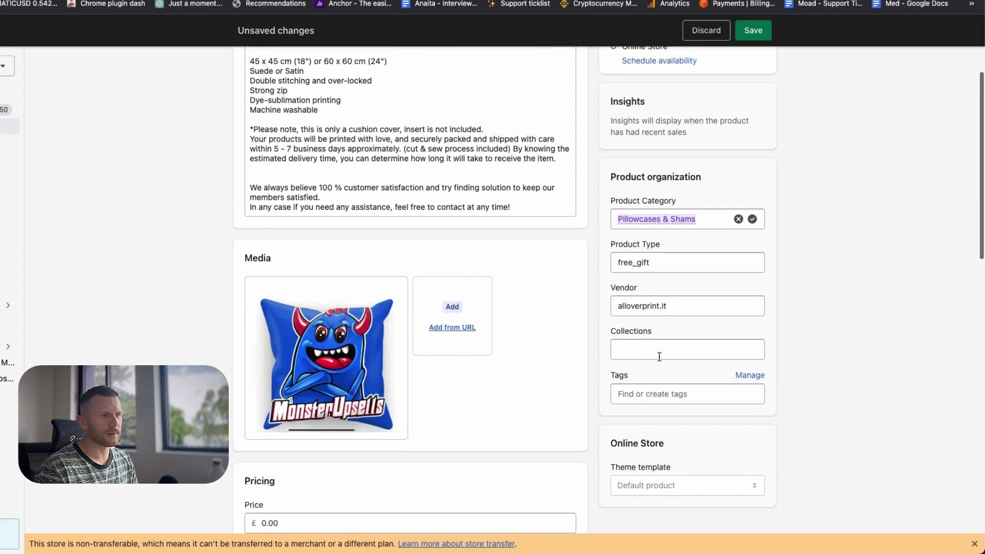
scroll(674, 348, "up", 1)
scroll(672, 373, "up", 1)
scroll(599, 338, "up", 1)
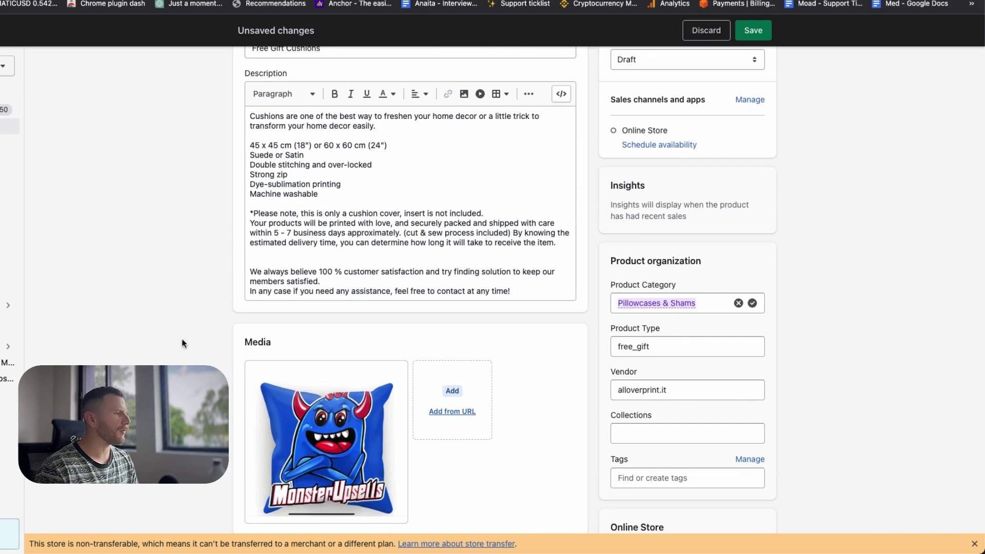
scroll(221, 335, "up", 2)
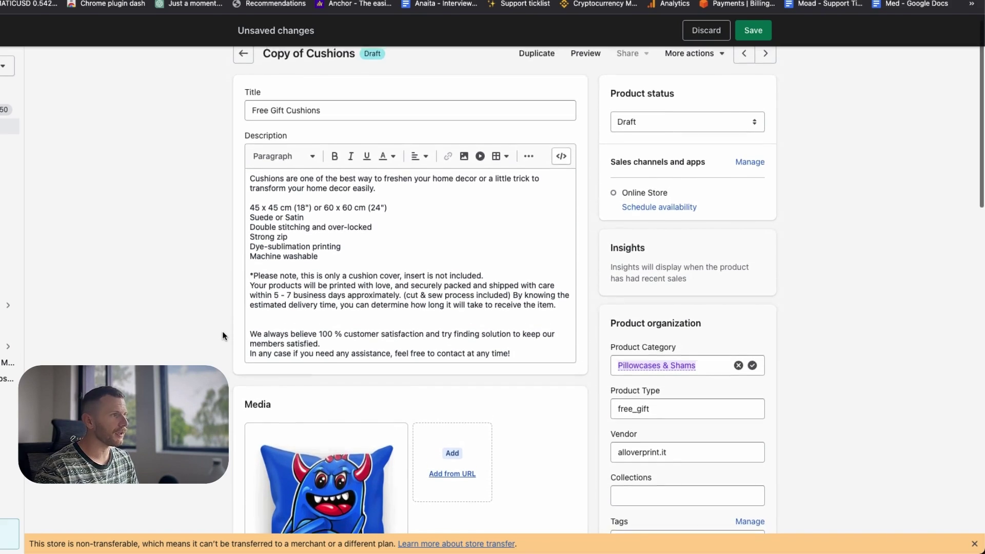
scroll(222, 330, "up", 1)
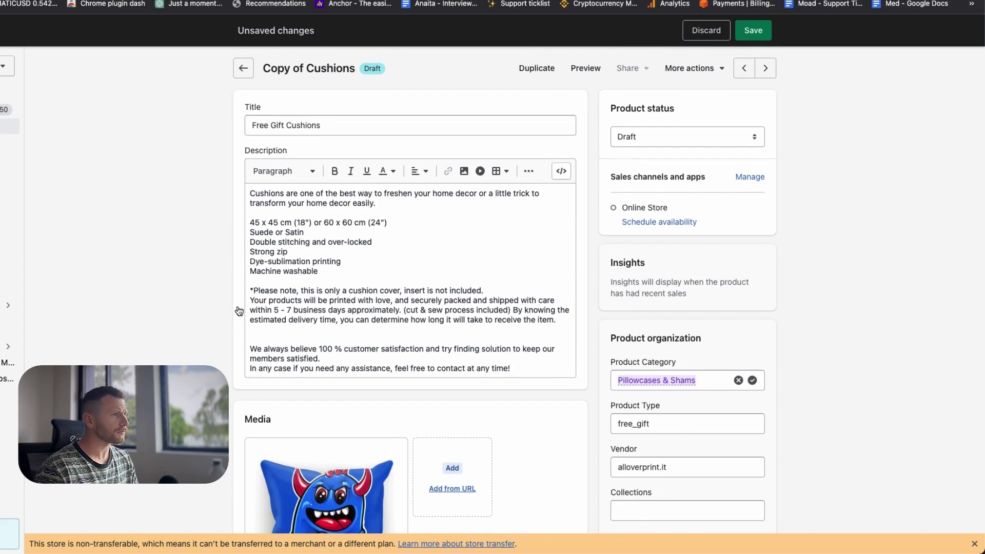
left_click(663, 142)
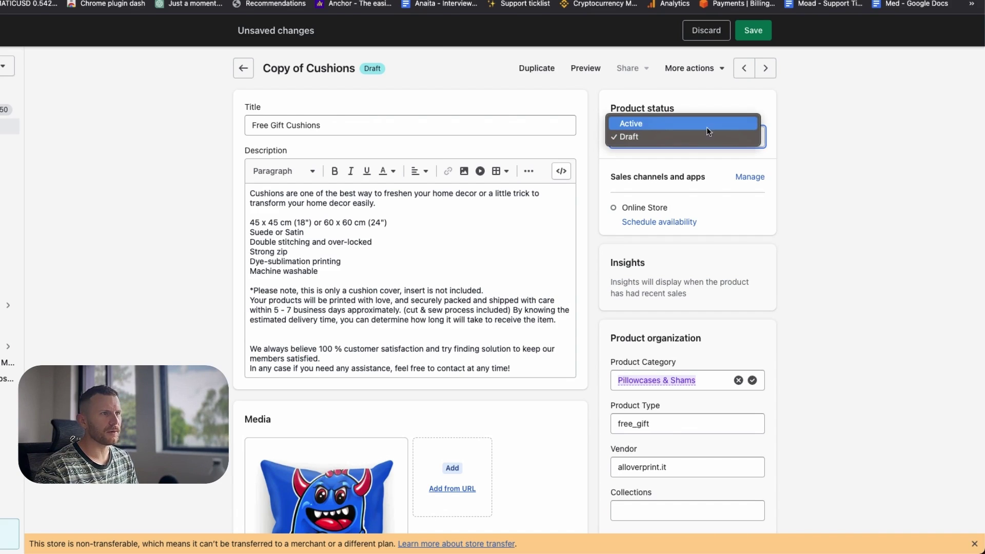
left_click(650, 125)
Keep Online Store as the gift product's only sales channel and save the product.
left_click(752, 201)
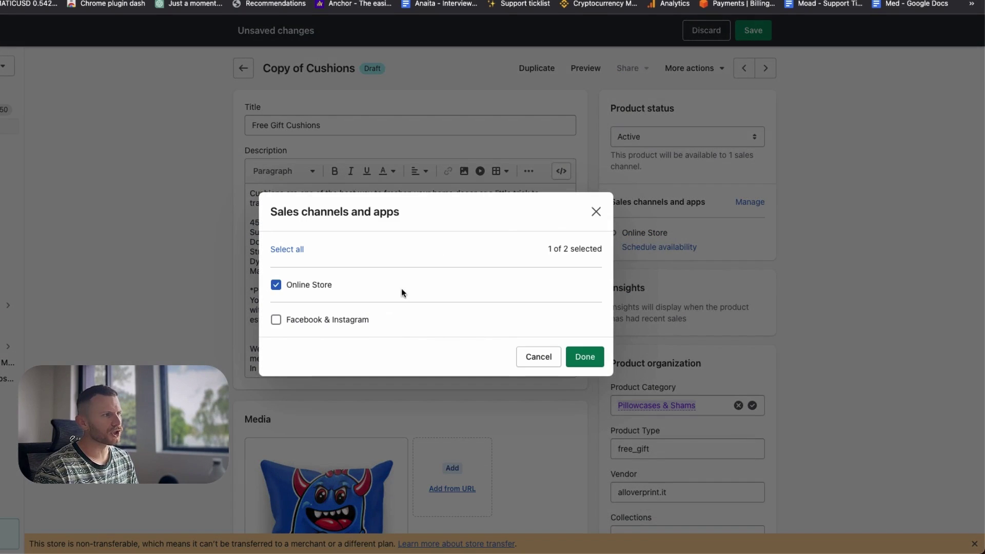
left_click(585, 356)
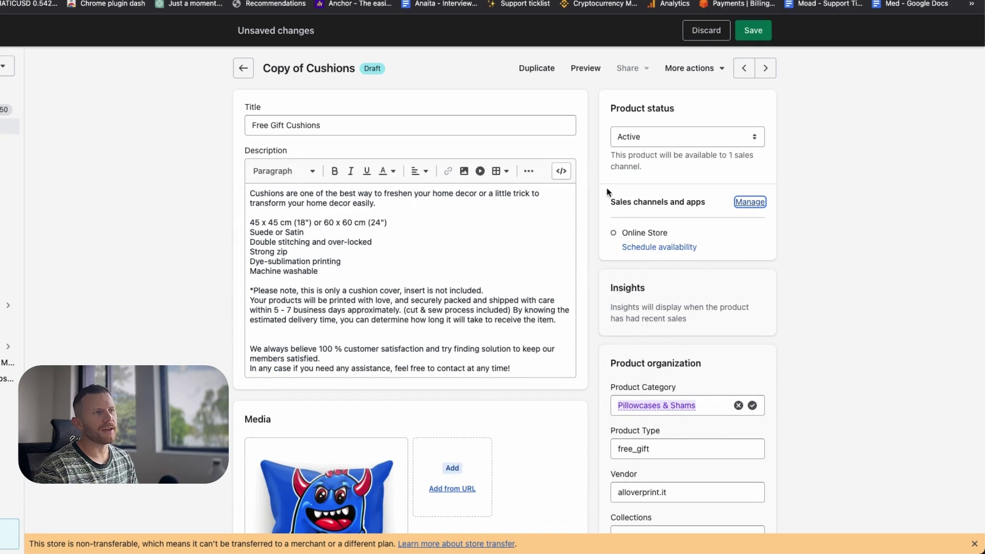
left_click(769, 170)
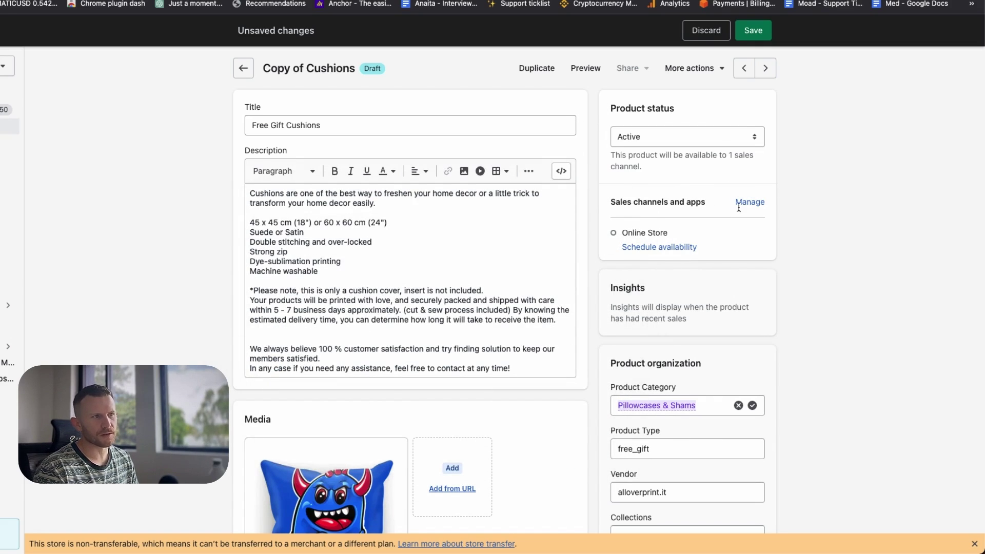
left_click(752, 30)
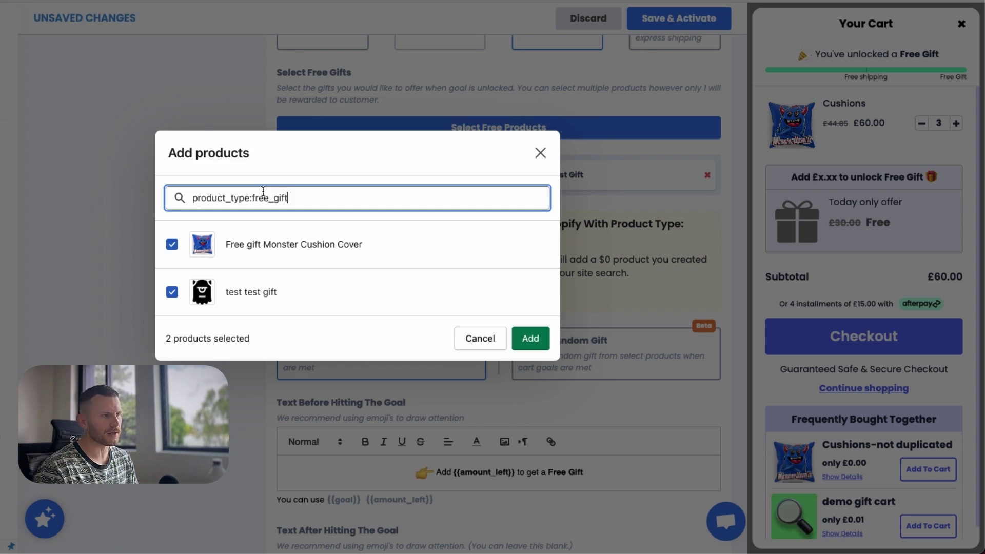
Close the product picker and review the free gift reward's customer-choice option and the texts before and after hitting the goal.
left_click(546, 155)
scroll(174, 295, "down", 6)
scroll(177, 297, "up", 3)
scroll(308, 231, "down", 3)
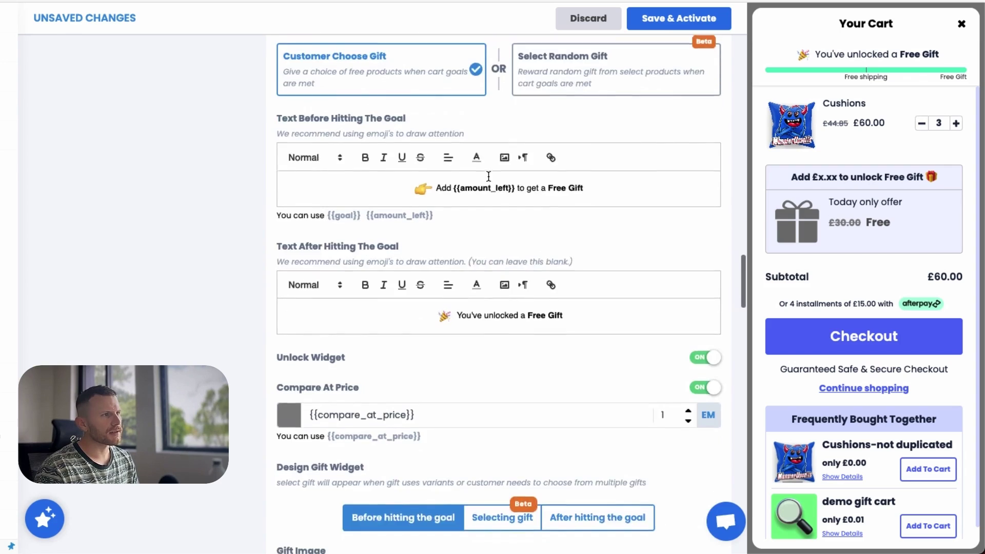
scroll(435, 142, "up", 2)
scroll(430, 146, "up", 2)
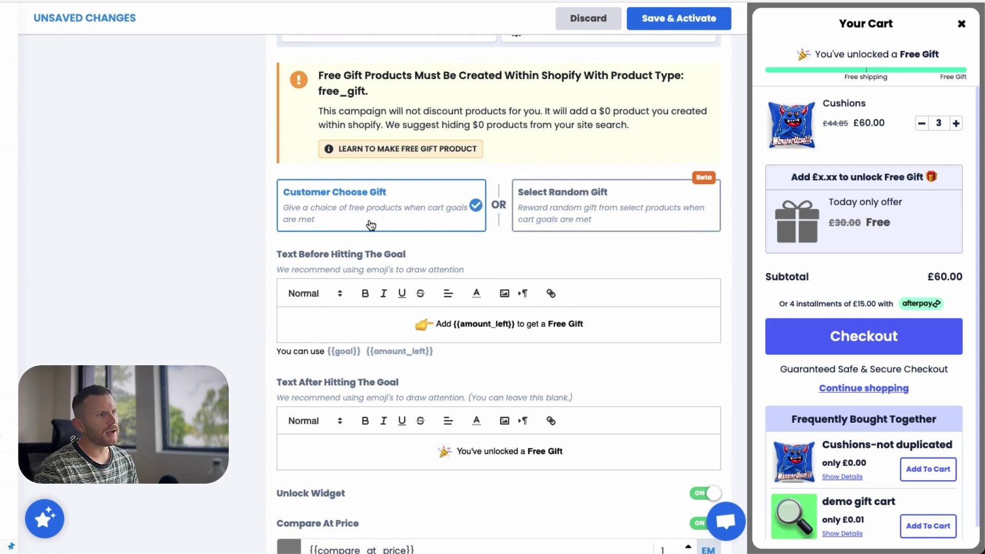
scroll(426, 216, "up", 4)
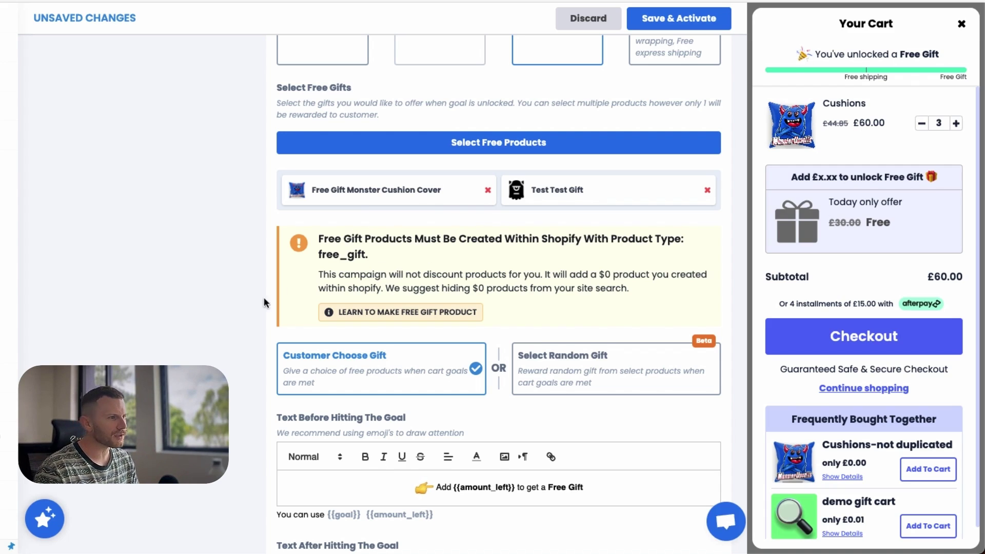
scroll(221, 333, "down", 4)
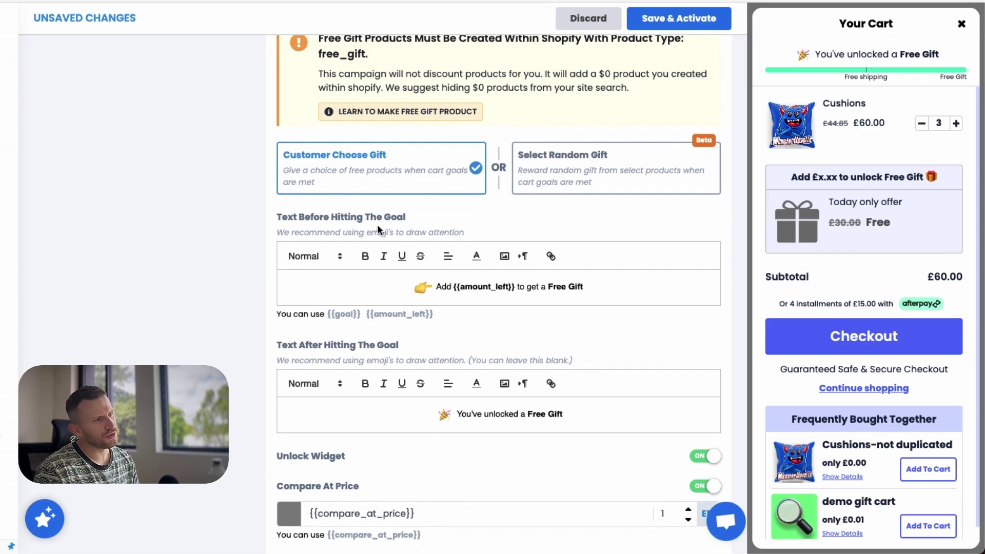
scroll(513, 256, "down", 5)
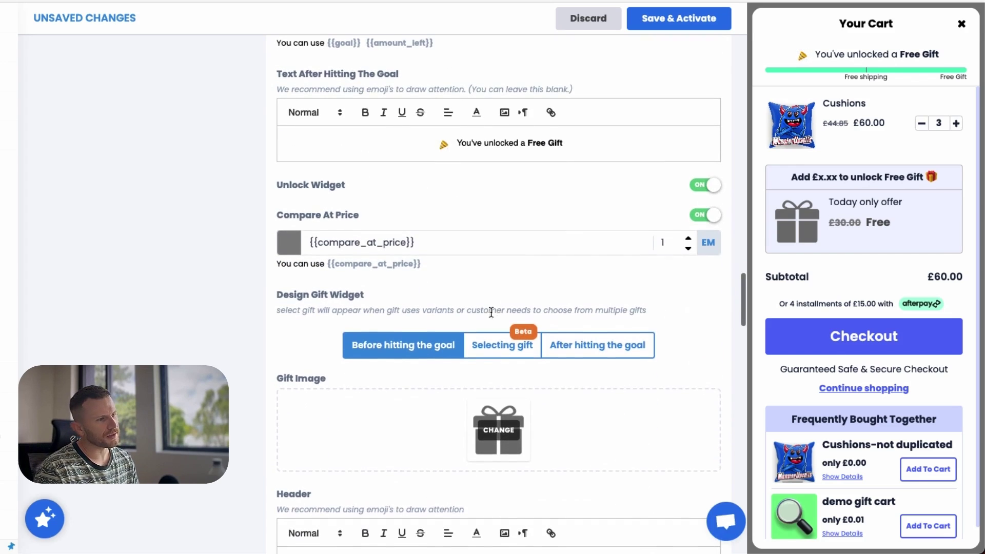
scroll(605, 316, "down", 1)
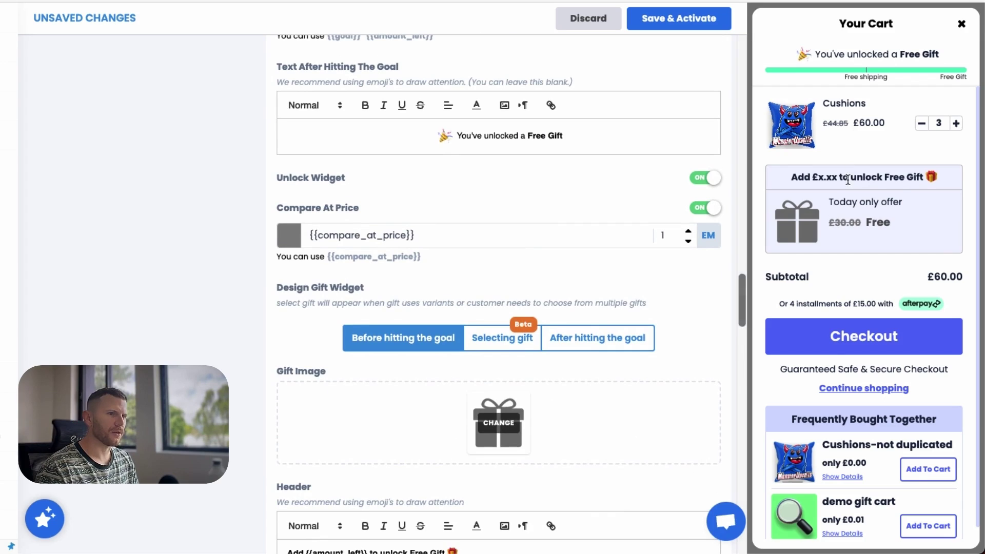
Preview the gift widget's three design stages in the cart and examine the Before hitting the goal header, product name and offer highlight.
left_click_drag(847, 176, 871, 222)
scroll(589, 343, "down", 2)
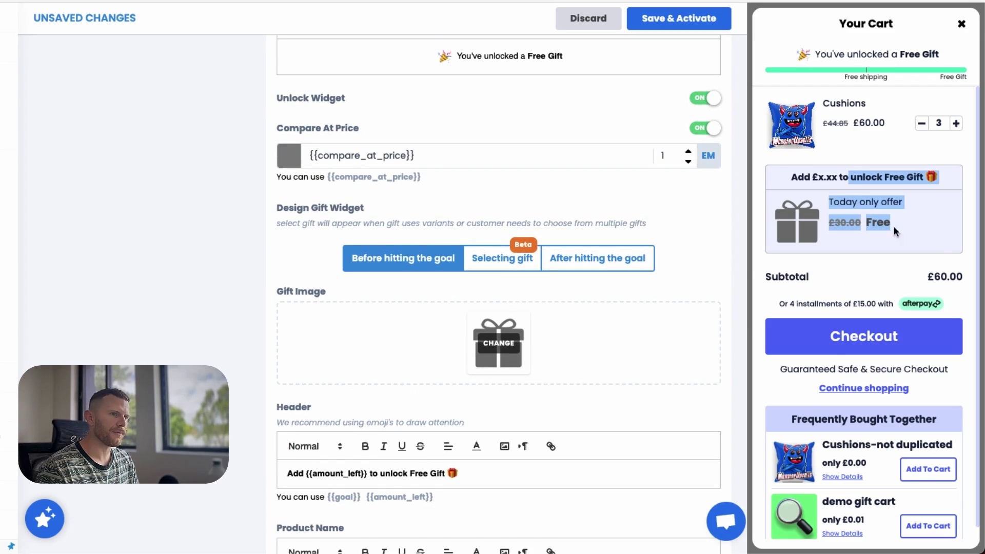
scroll(546, 299, "down", 2)
left_click(502, 154)
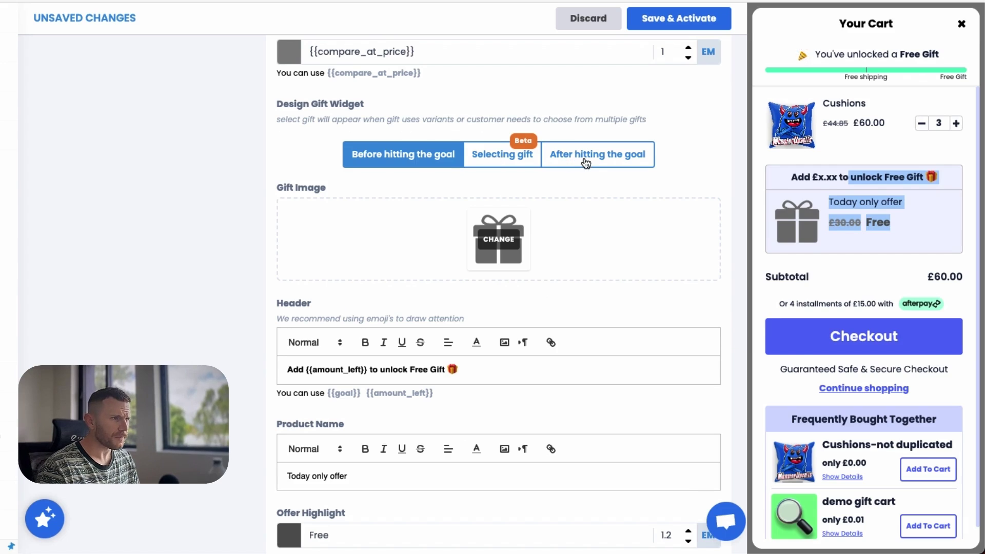
left_click(570, 157)
left_click(512, 156)
left_click(415, 165)
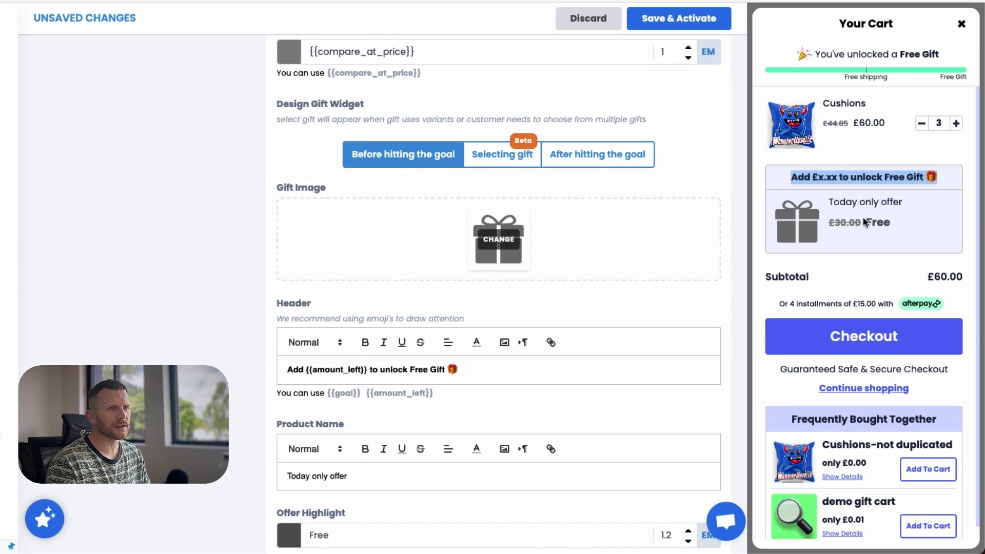
scroll(398, 433, "down", 3)
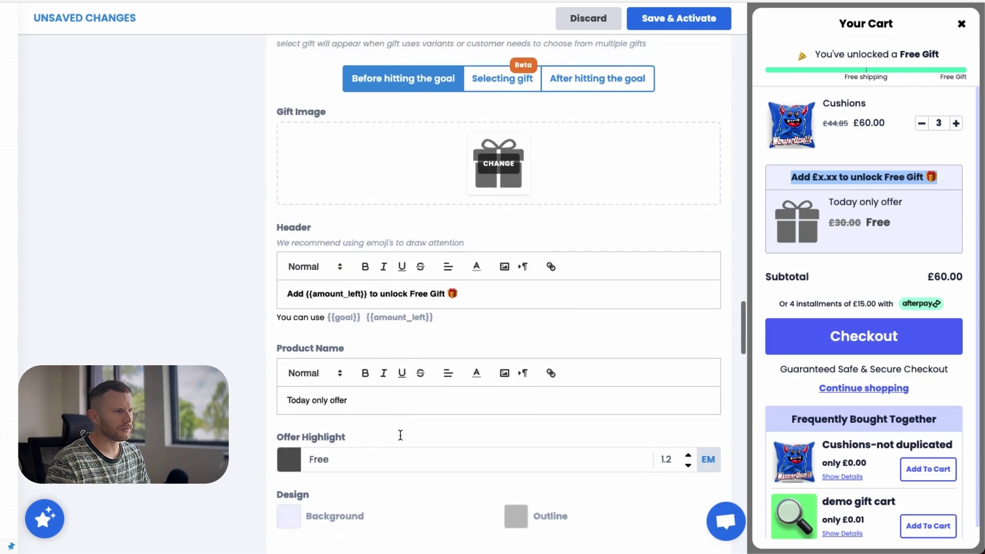
scroll(492, 340, "up", 3)
Compare the Selecting gift and After hitting the goal designs in the cart preview, ending on Selecting gift.
left_click(490, 175)
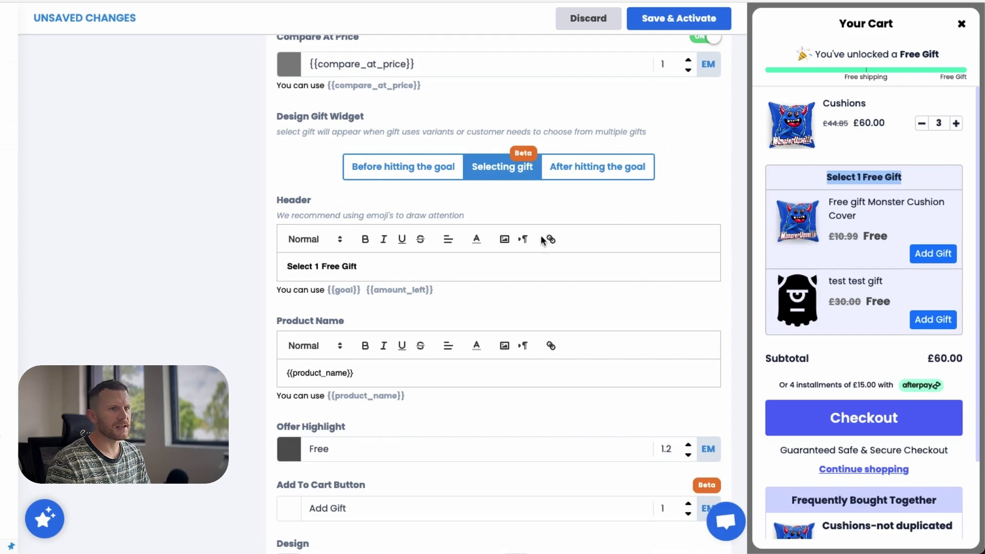
scroll(481, 153, "up", 10)
scroll(584, 227, "down", 8)
left_click(597, 220)
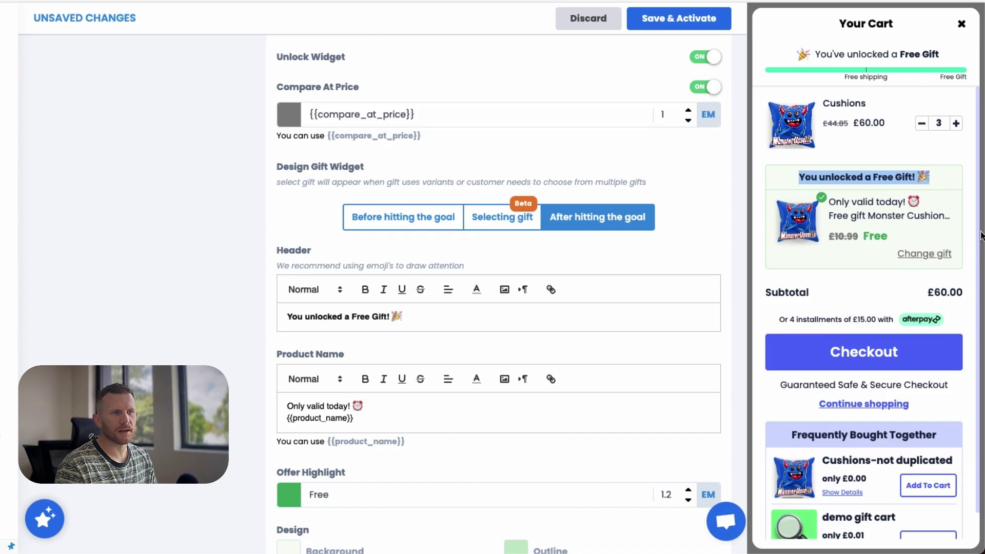
left_click(493, 225)
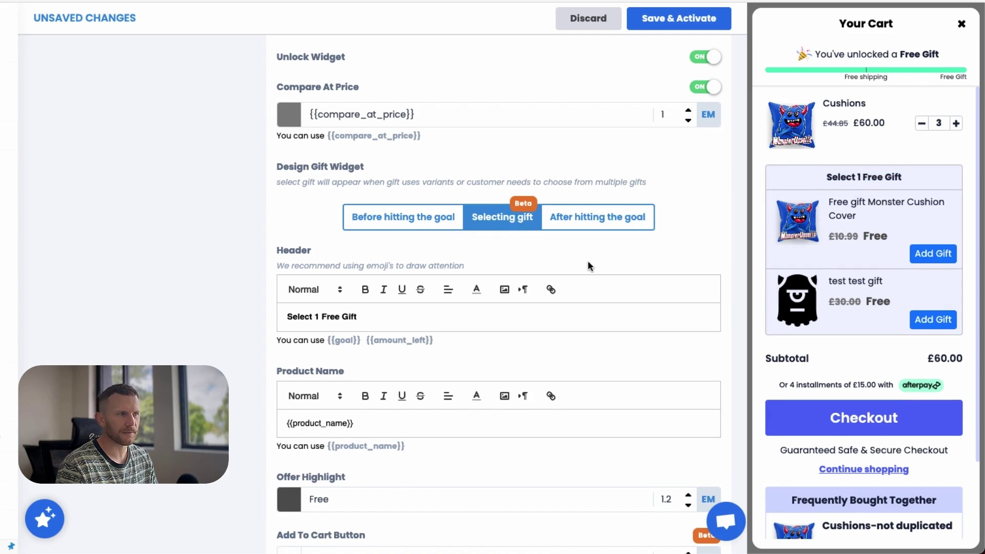
Turn Frequently Bought Together off and back on to compare the cart preview with and without it.
scroll(587, 260, "down", 12)
scroll(588, 261, "down", 1)
left_click(715, 318)
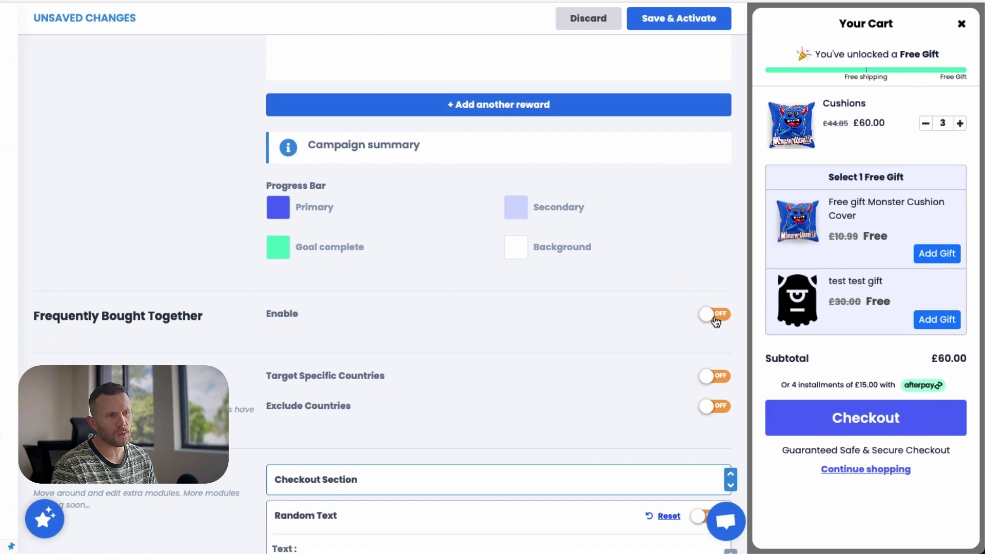
left_click(714, 315)
Examine the Frequently Bought Together settings and its suggested products in the cart preview, and return to the gift widget design.
scroll(510, 248, "down", 6)
scroll(680, 353, "up", 2)
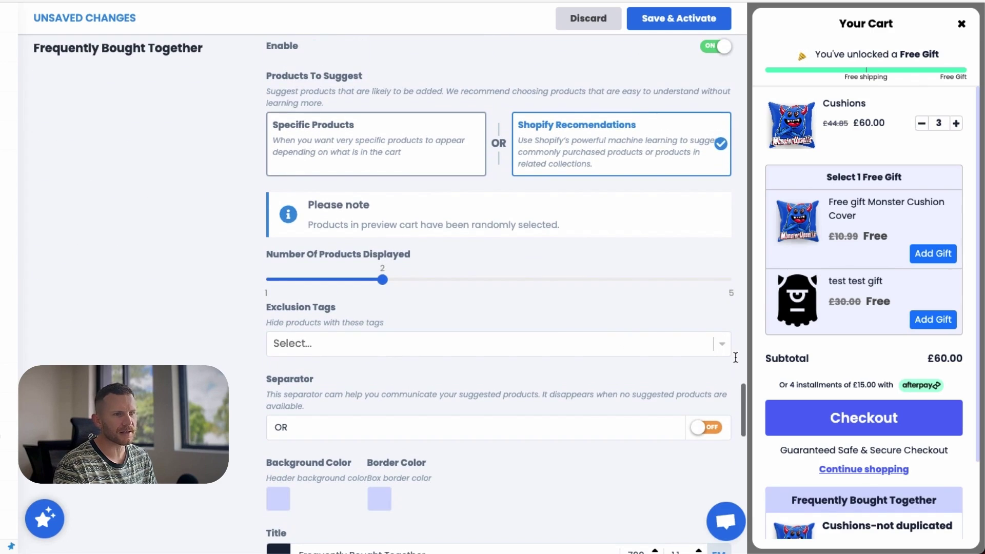
scroll(824, 360, "down", 2)
scroll(861, 428, "up", 1)
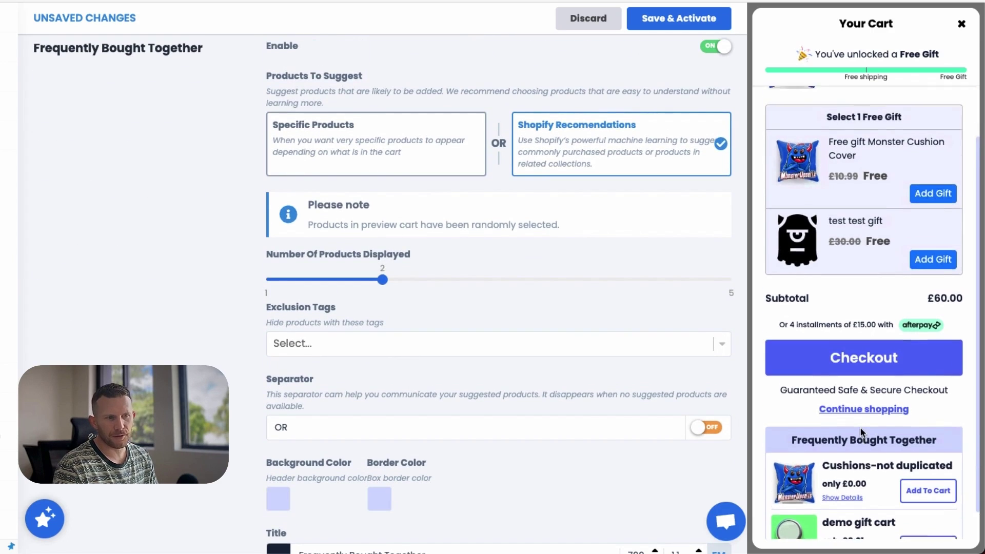
scroll(861, 431, "up", 2)
scroll(582, 401, "up", 10)
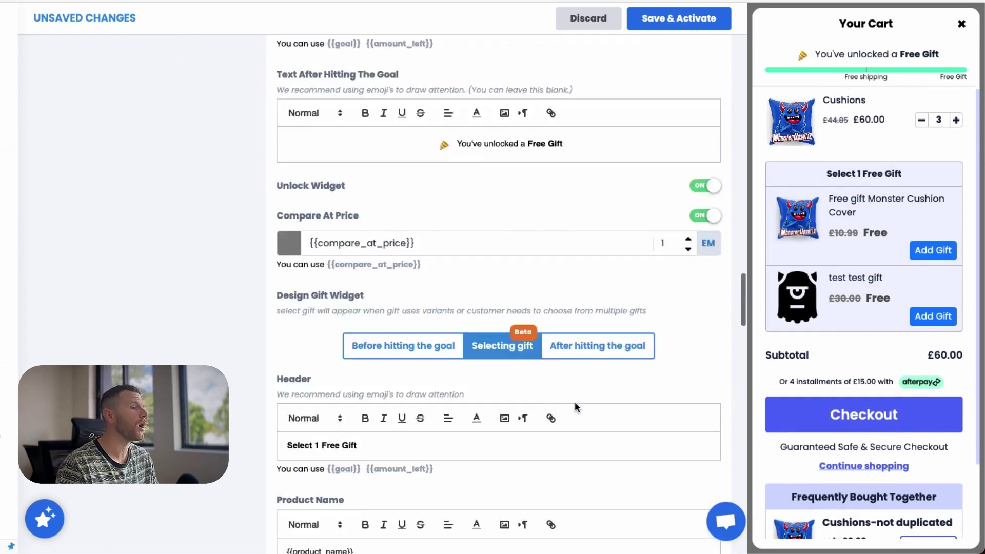